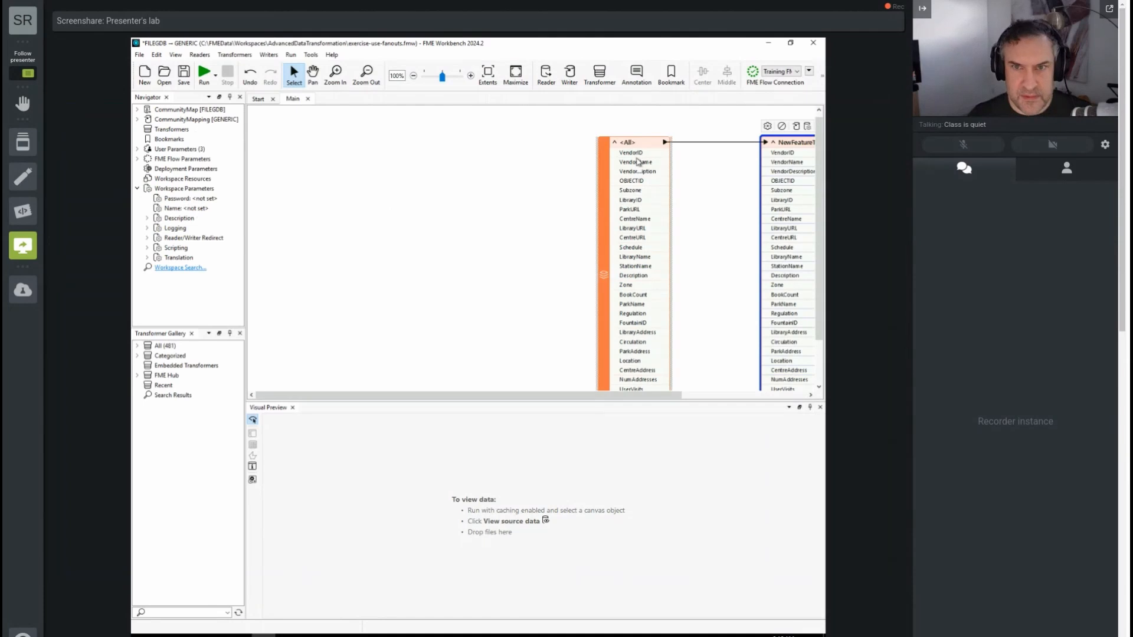
Step: Examine the multiple folder selection options for the CommunityMap reader's source geodatabase without changing them
click(138, 110)
double_click(213, 121)
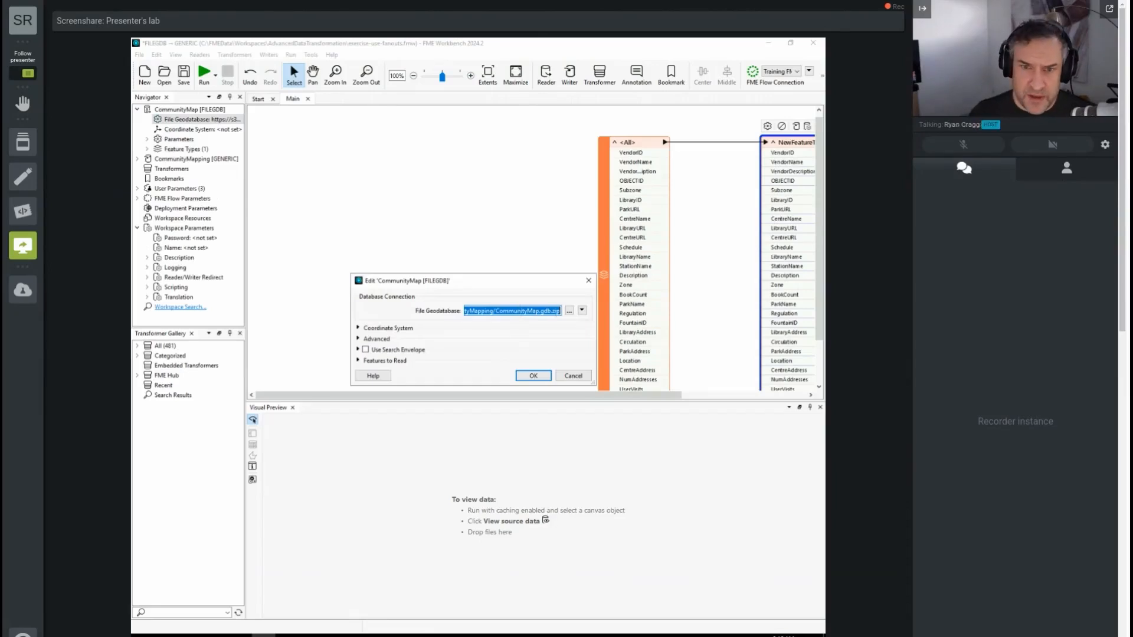
click(582, 311)
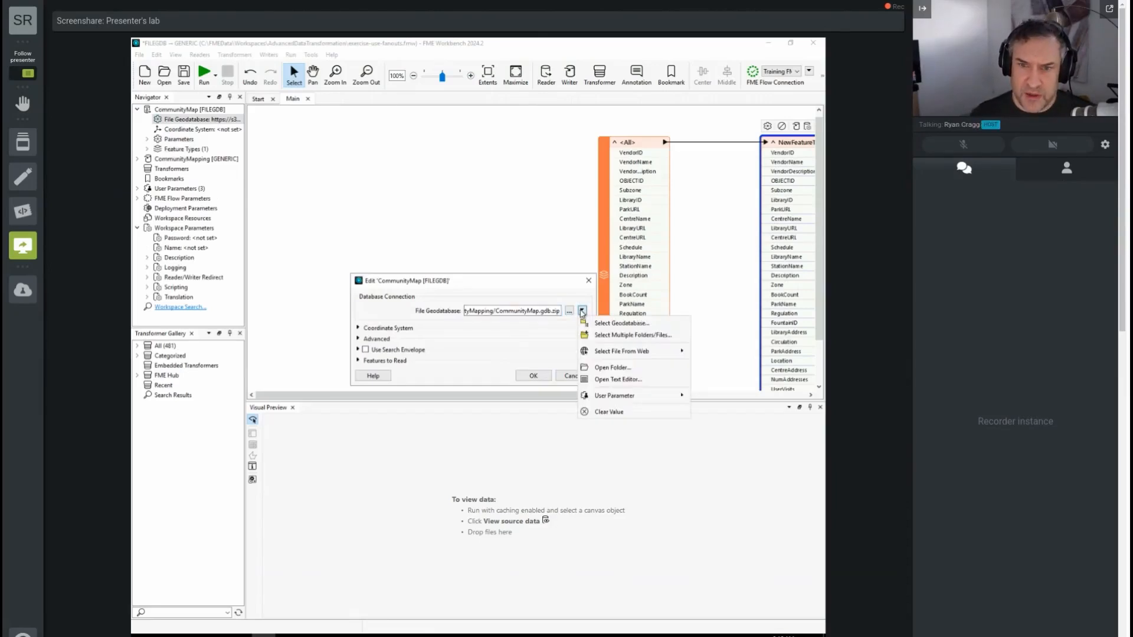
click(627, 338)
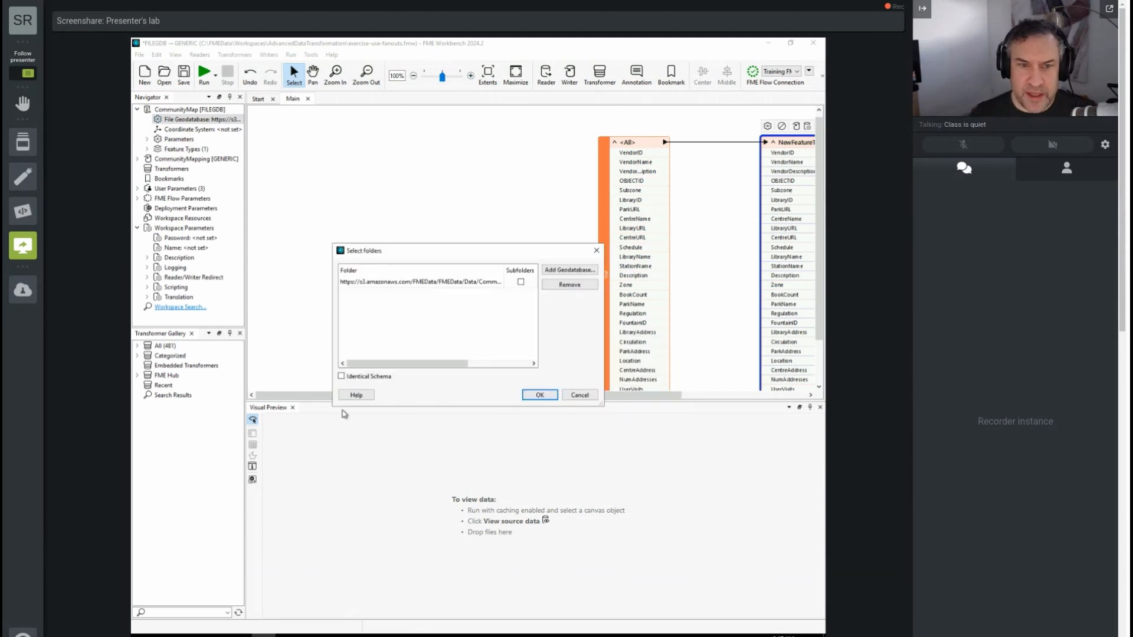
drag(343, 407, 335, 468)
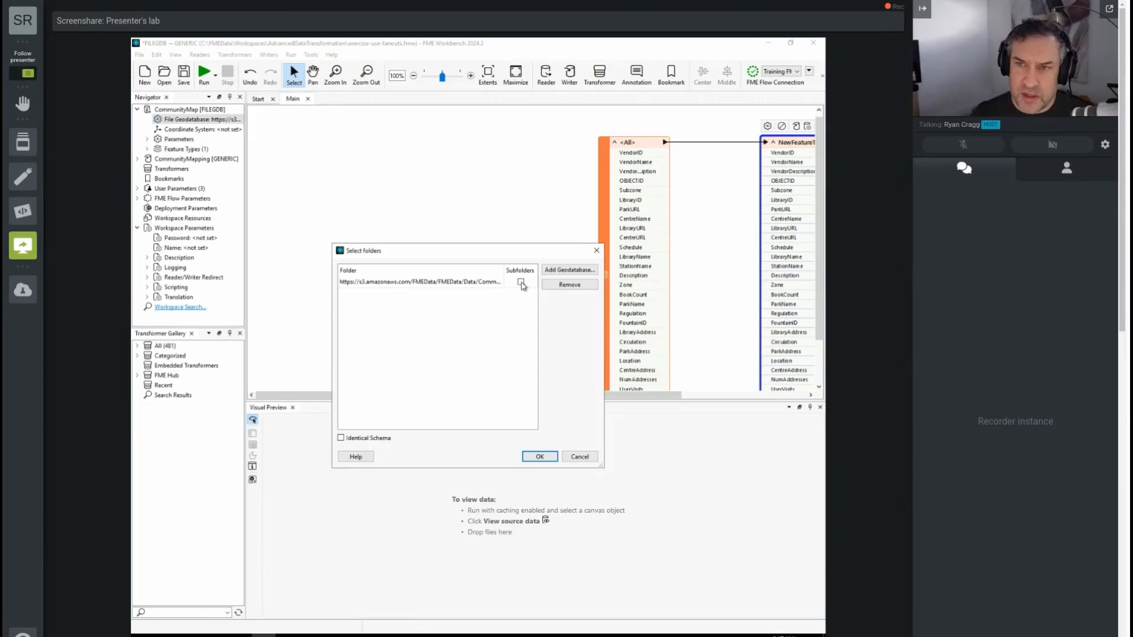
click(579, 456)
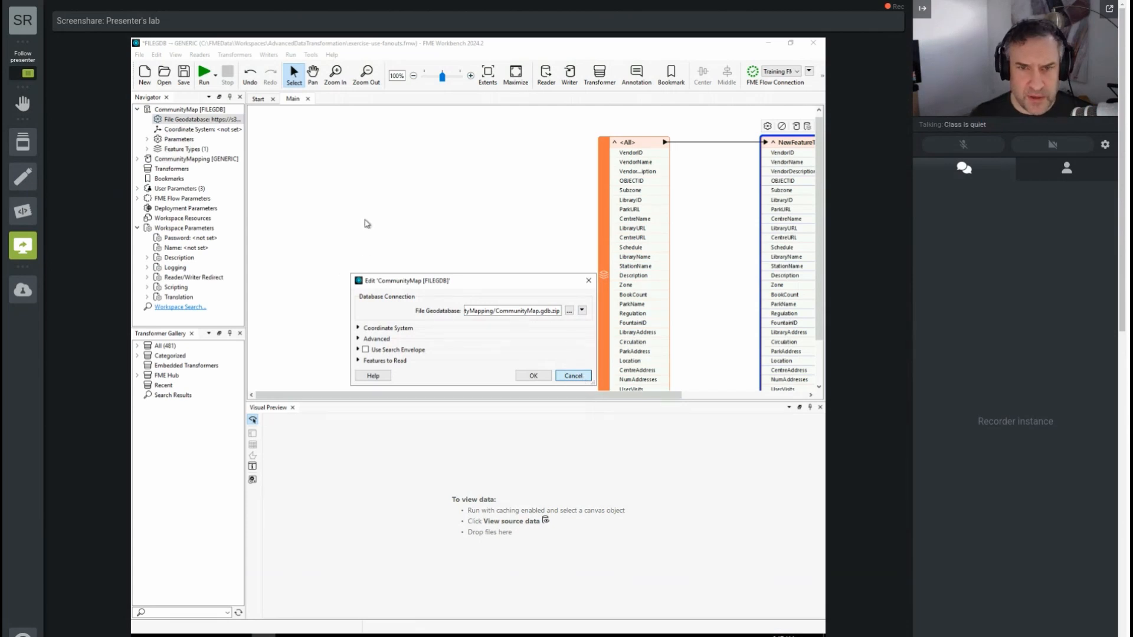
key(Escape)
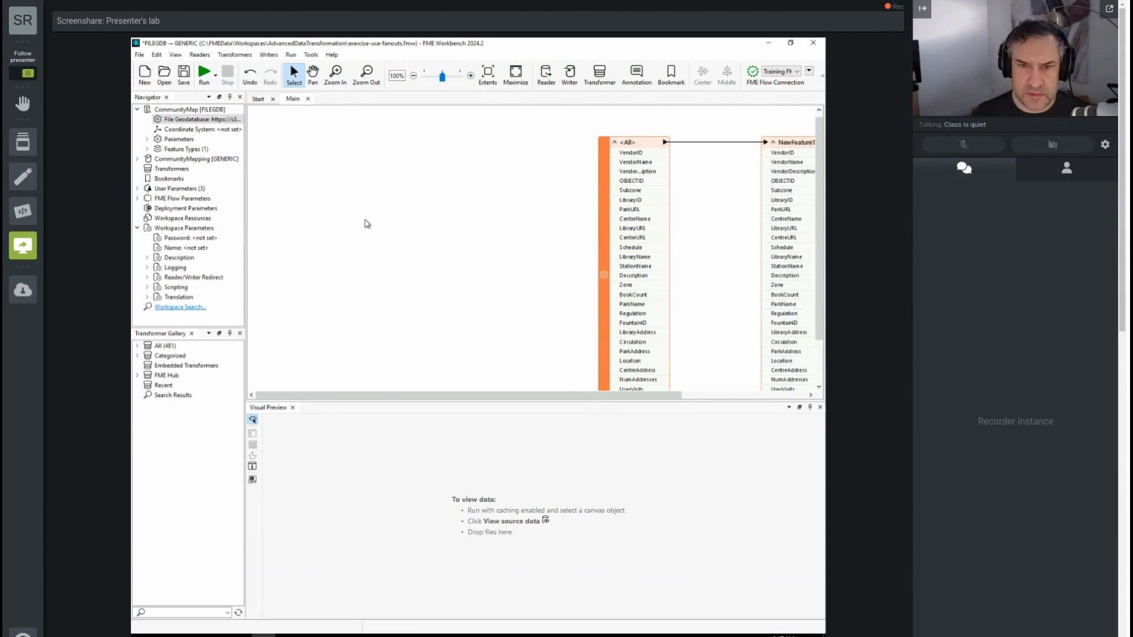
Step: Start adding an Esri Shapefile reader to the workspace
click(367, 223)
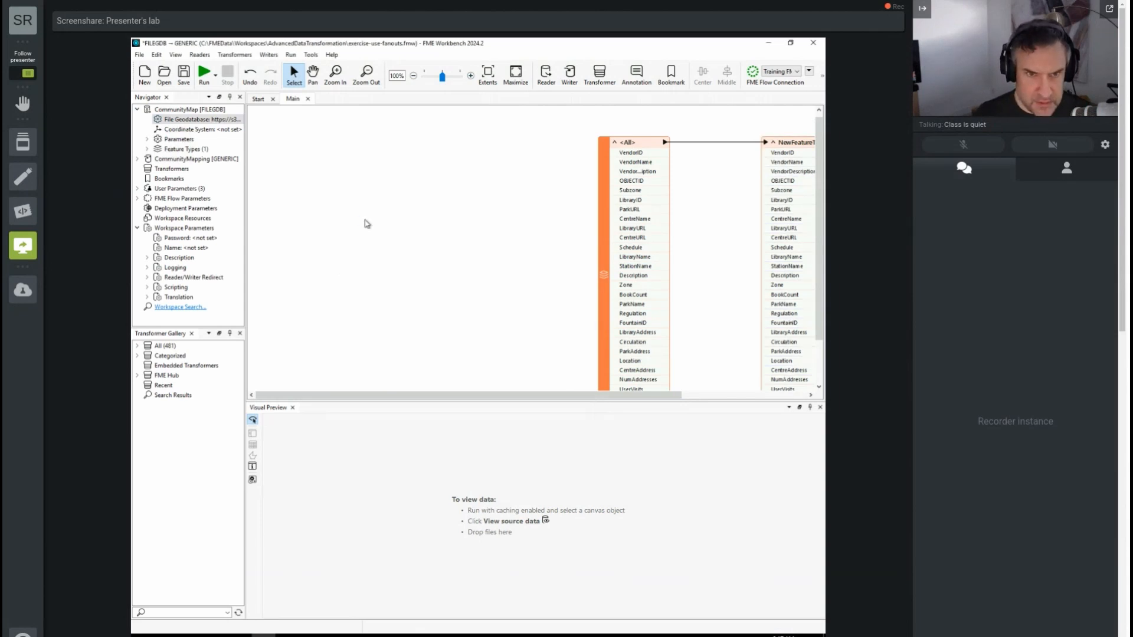
text(shapefile)
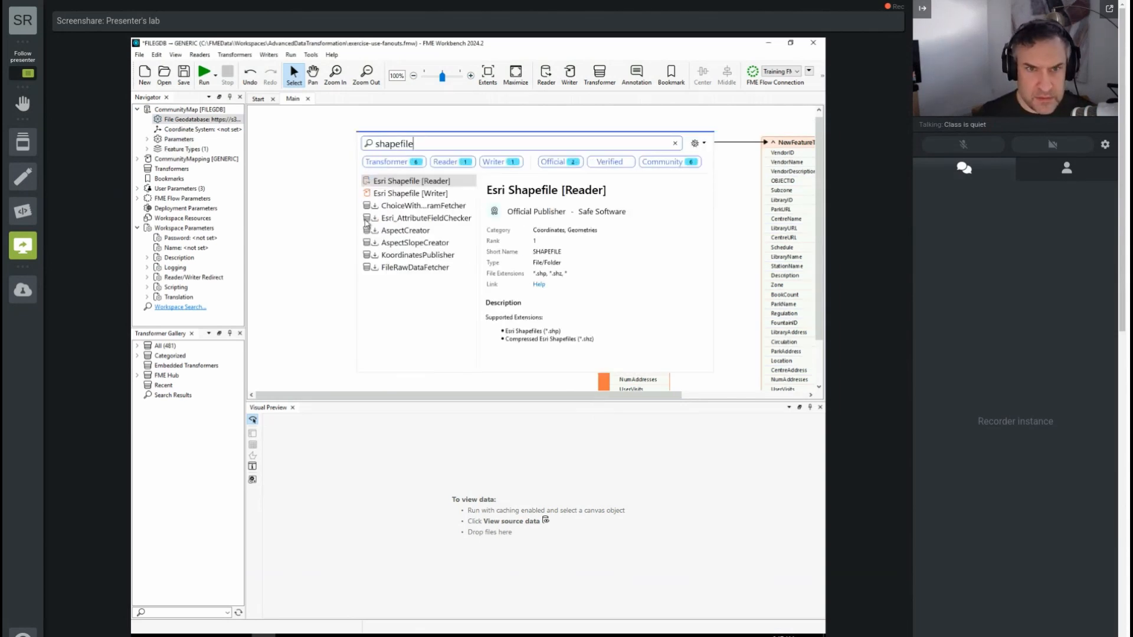
key(Return)
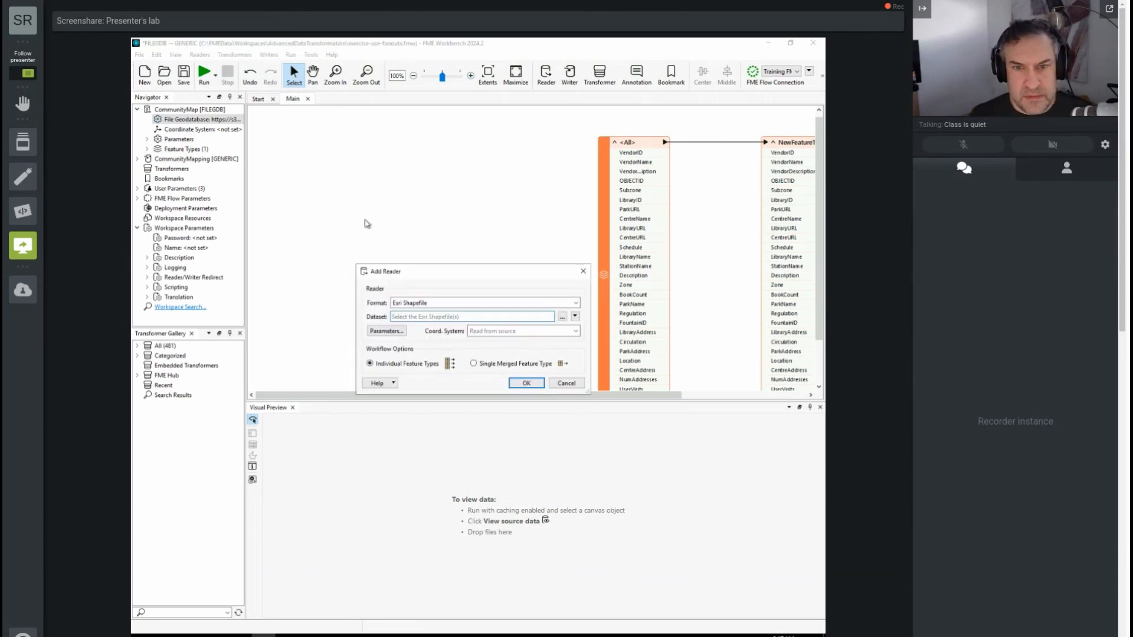
Step: Set the reader's dataset to the multiple files BikePaths_L.shp, BikePaths_M.shp and BikePaths_S.shp from C:\FMEData\Data\Transportation\Cycling
click(575, 316)
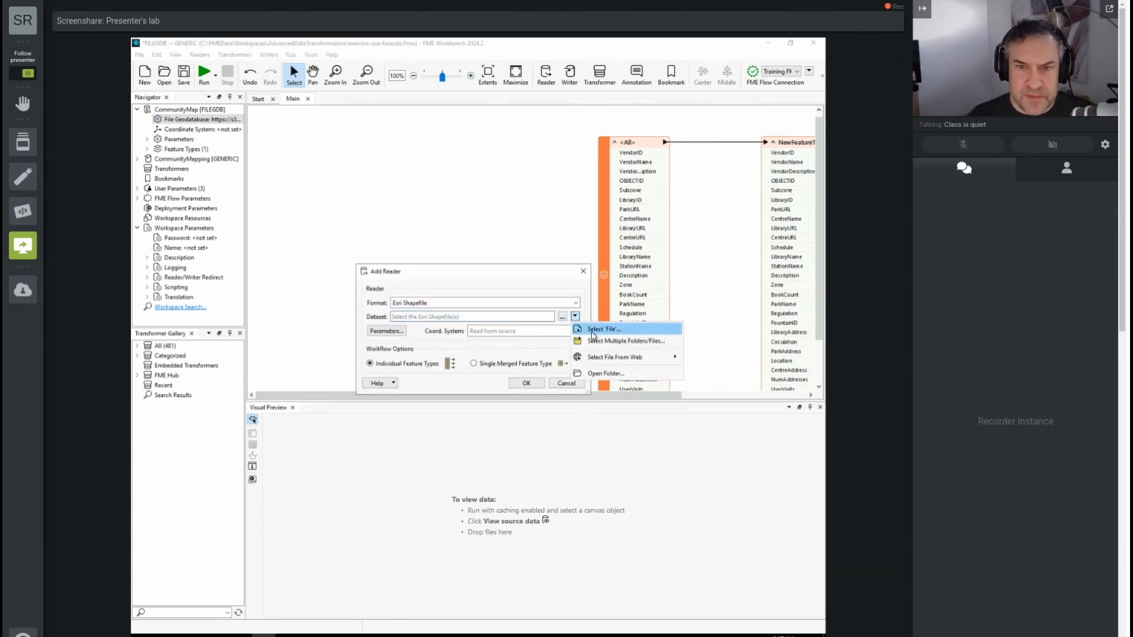
click(598, 342)
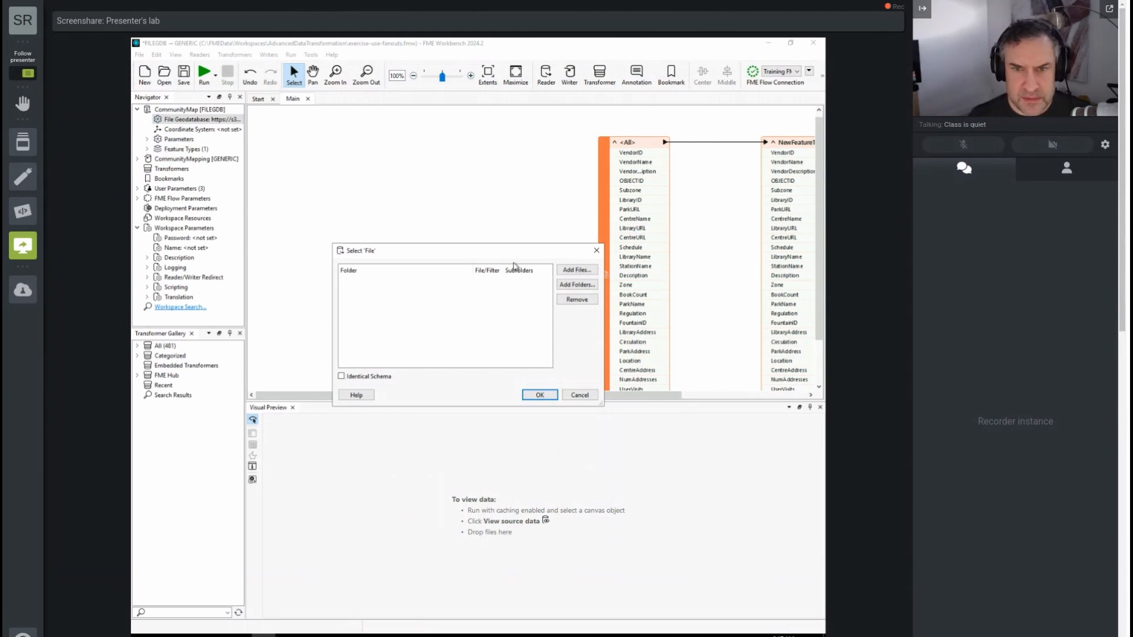
click(590, 271)
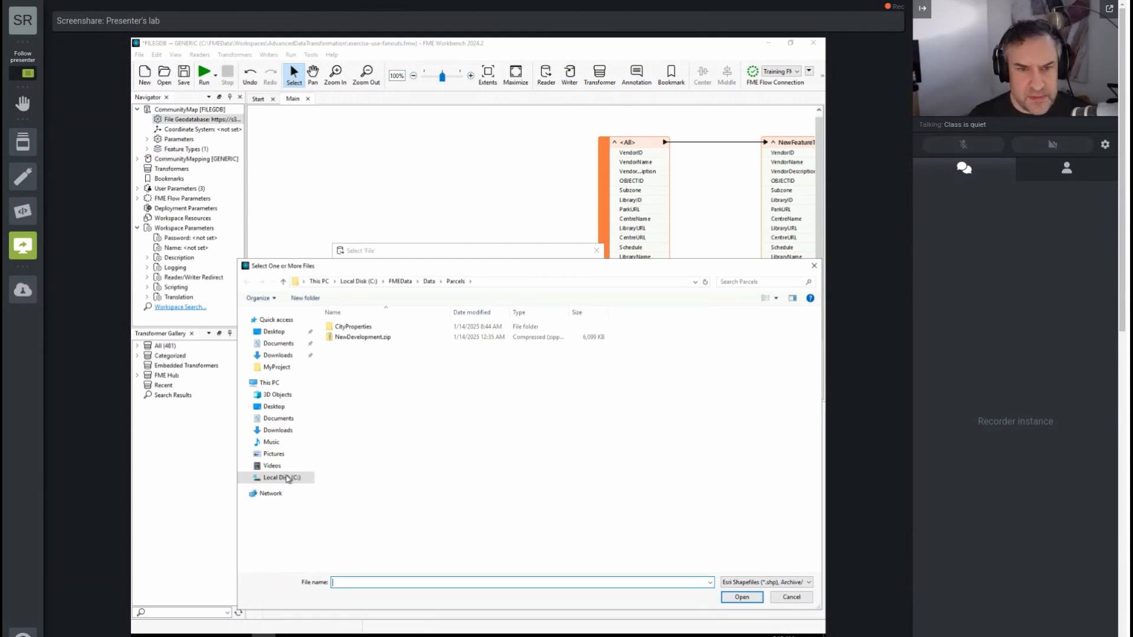
click(405, 283)
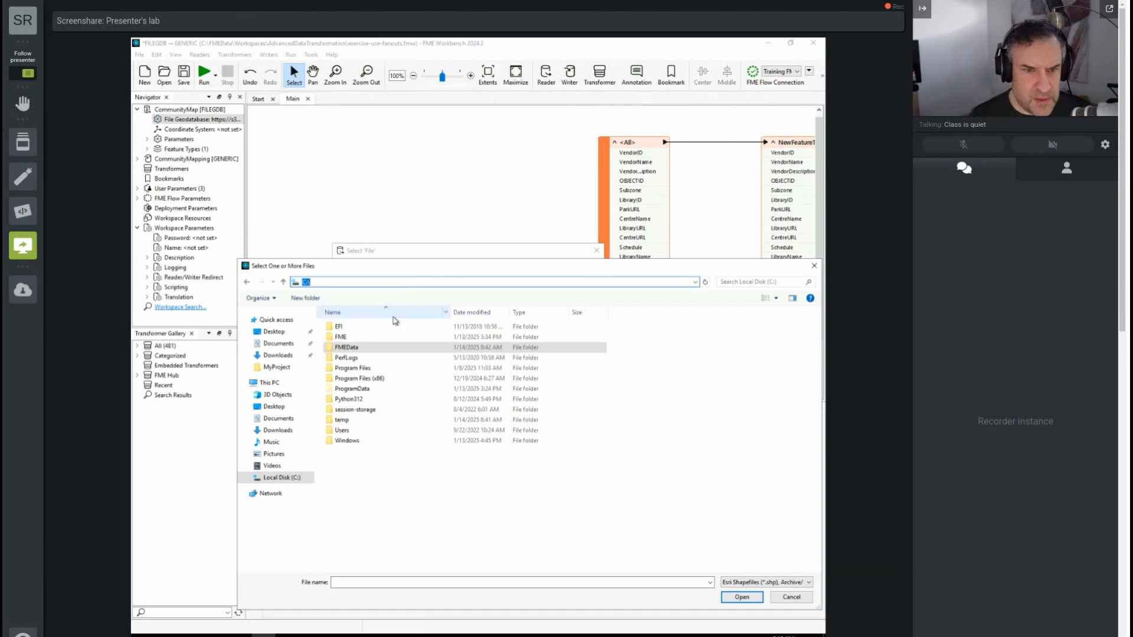
double_click(354, 347)
double_click(340, 326)
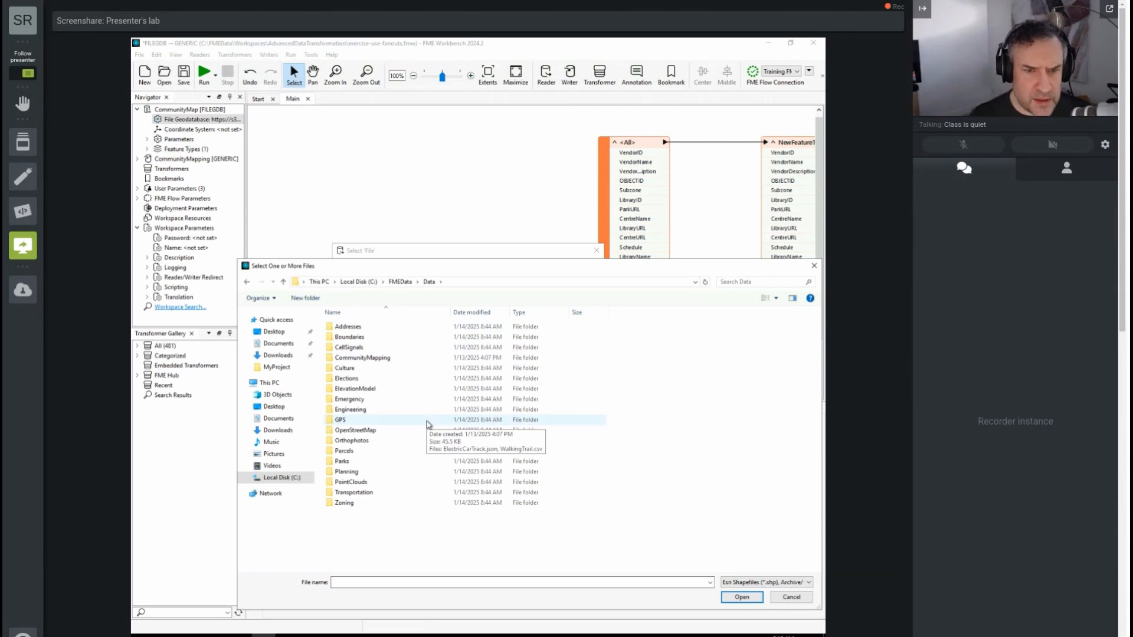
click(378, 494)
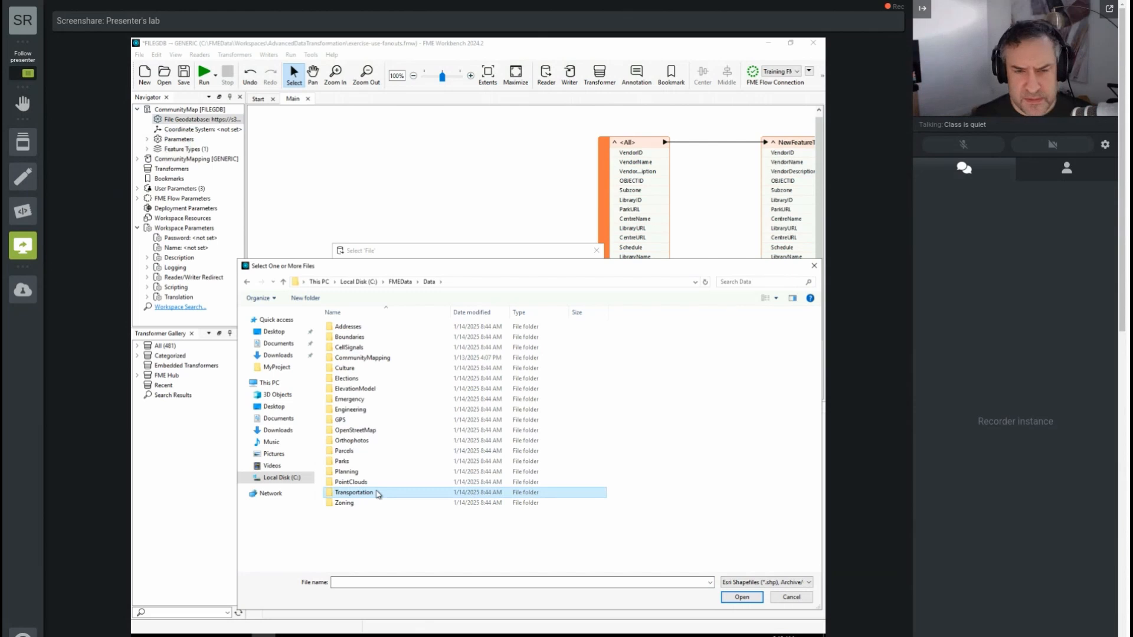
double_click(378, 495)
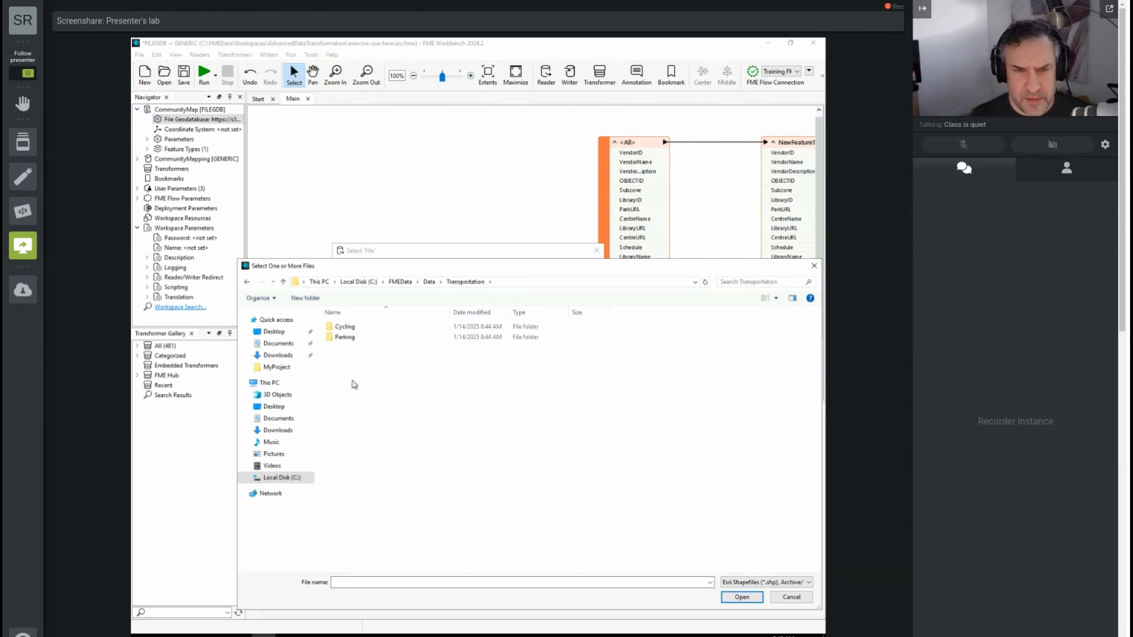
double_click(345, 328)
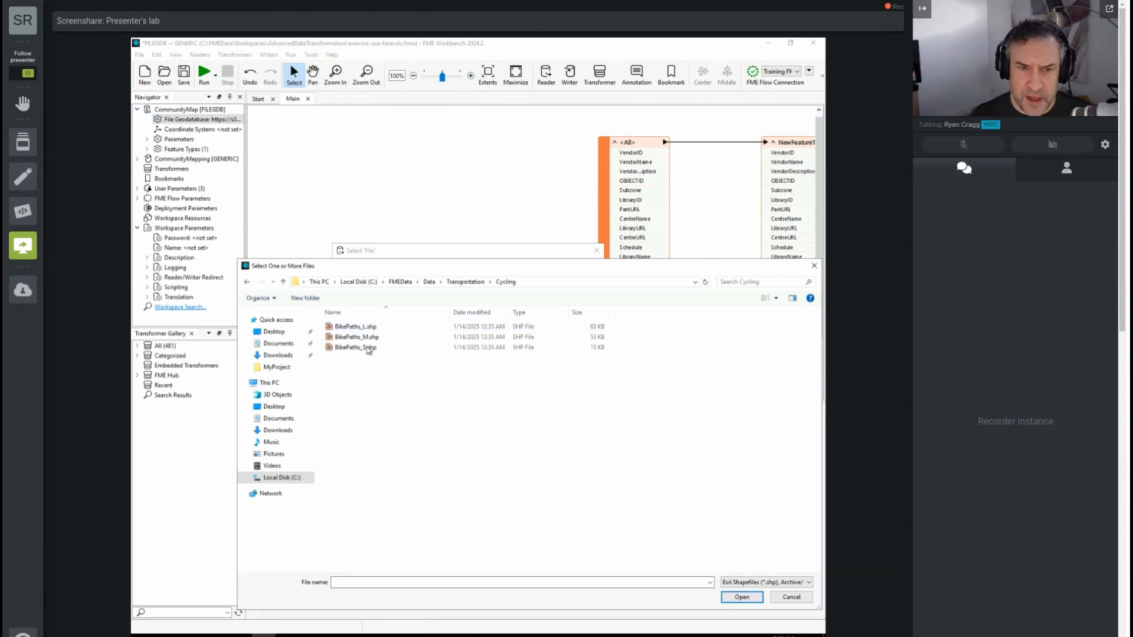
shift+click(366, 348)
click(741, 597)
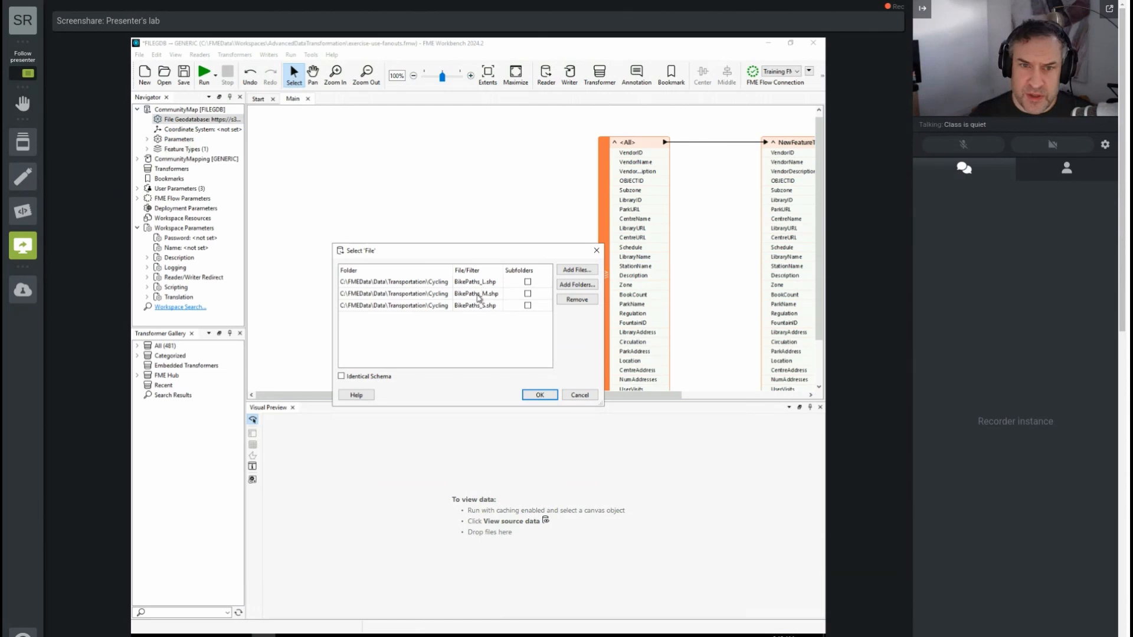
click(540, 395)
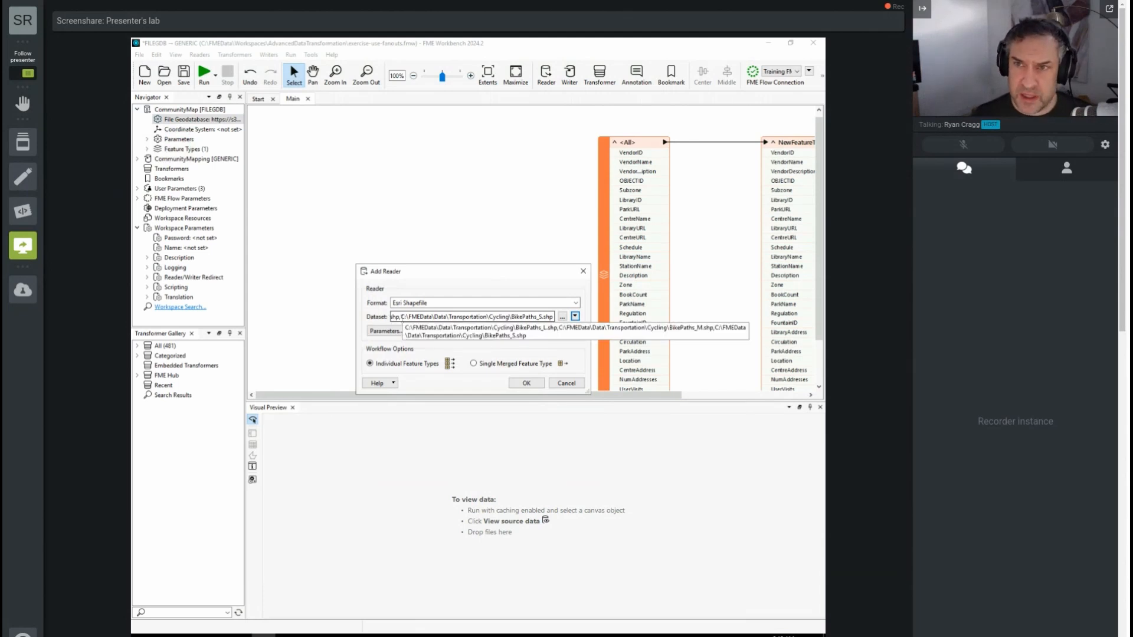
Step: Change the file filter of the BikePaths_L.shp dataset entry to the wildcard BikePaths_*.shp
click(562, 317)
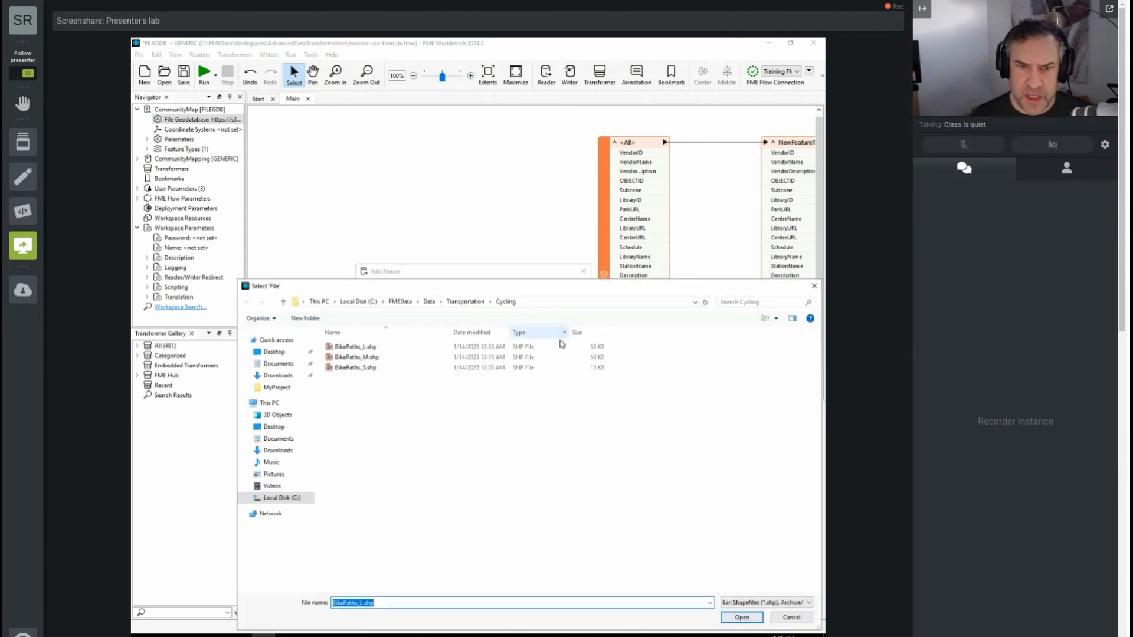
click(793, 622)
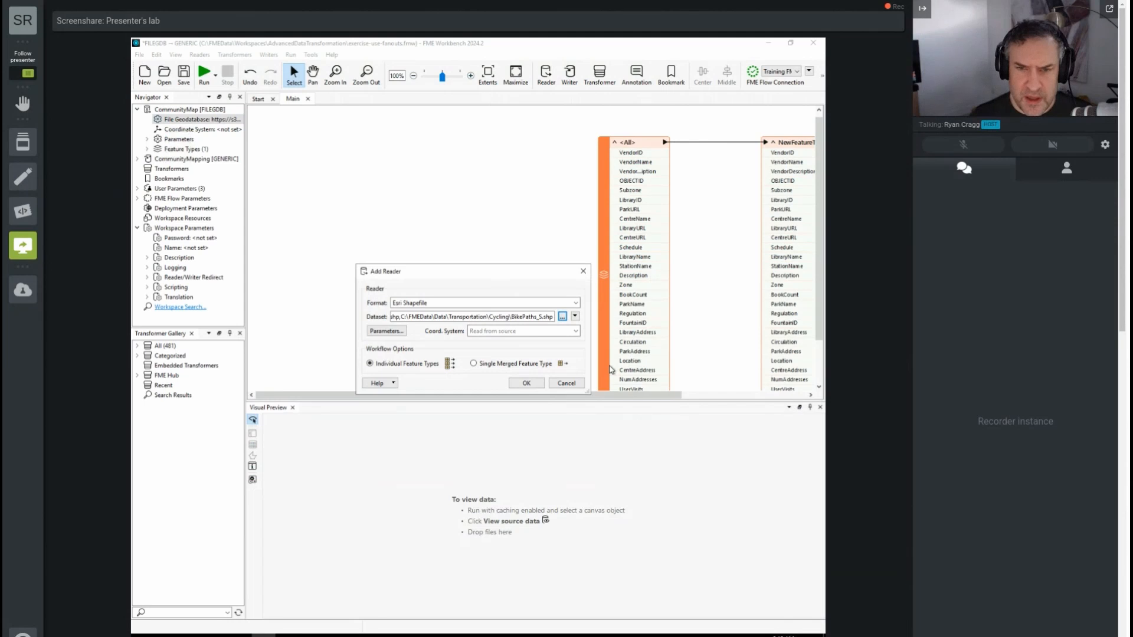
click(574, 317)
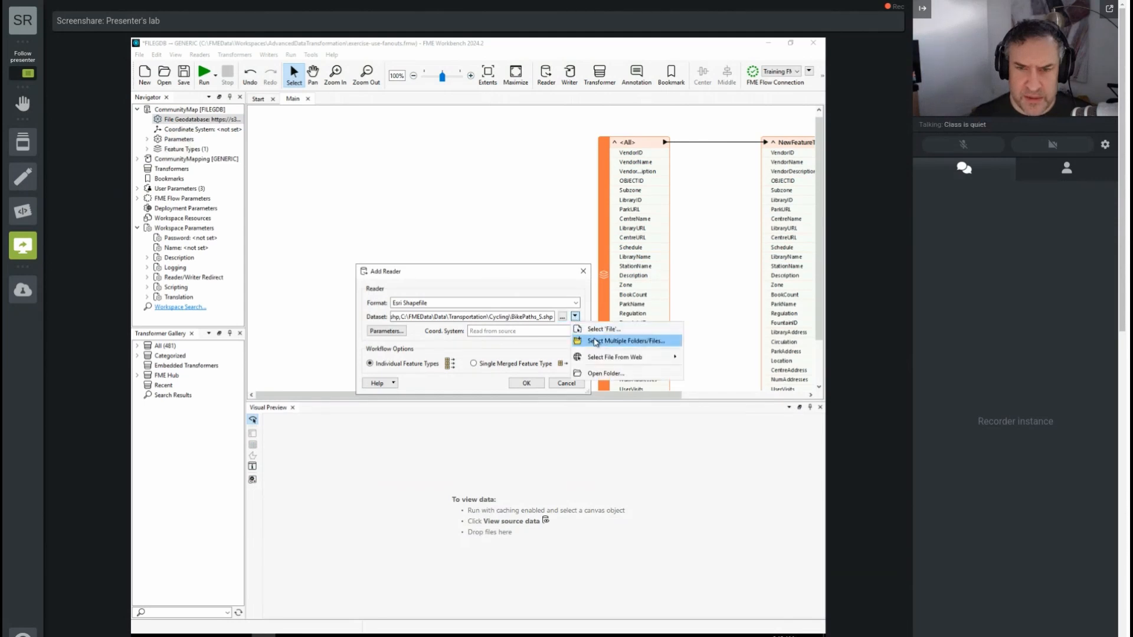
click(595, 342)
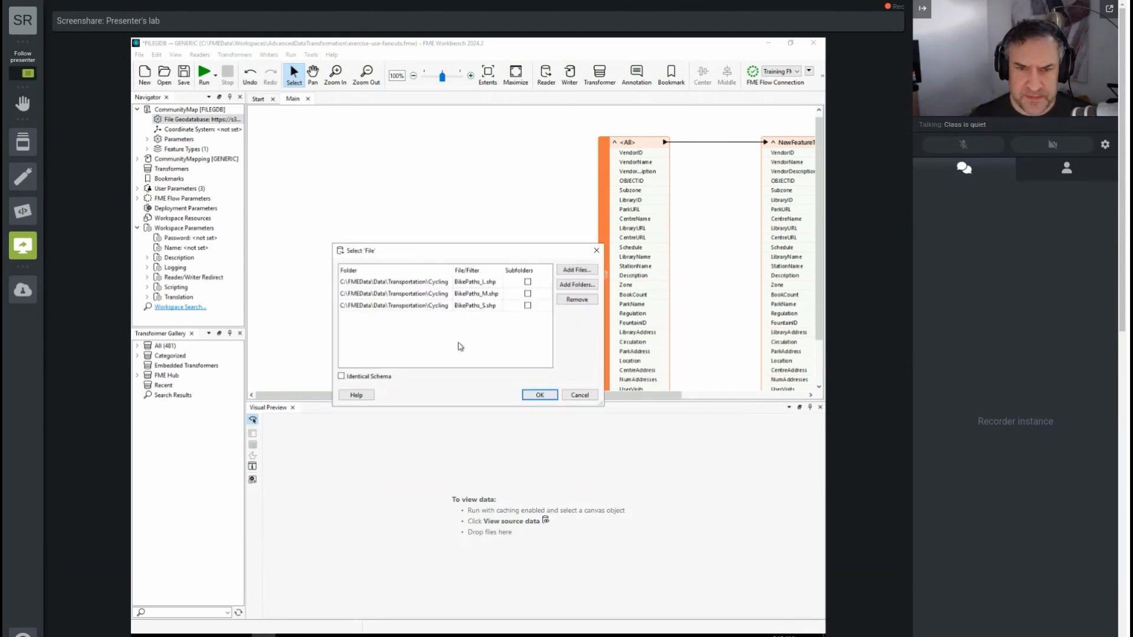
click(476, 286)
click(477, 285)
click(483, 282)
text(*)
key(Delete)
Step: Remove the BikePaths_M.shp and BikePaths_S.shp entries from the dataset's file list and accept the selection
click(487, 294)
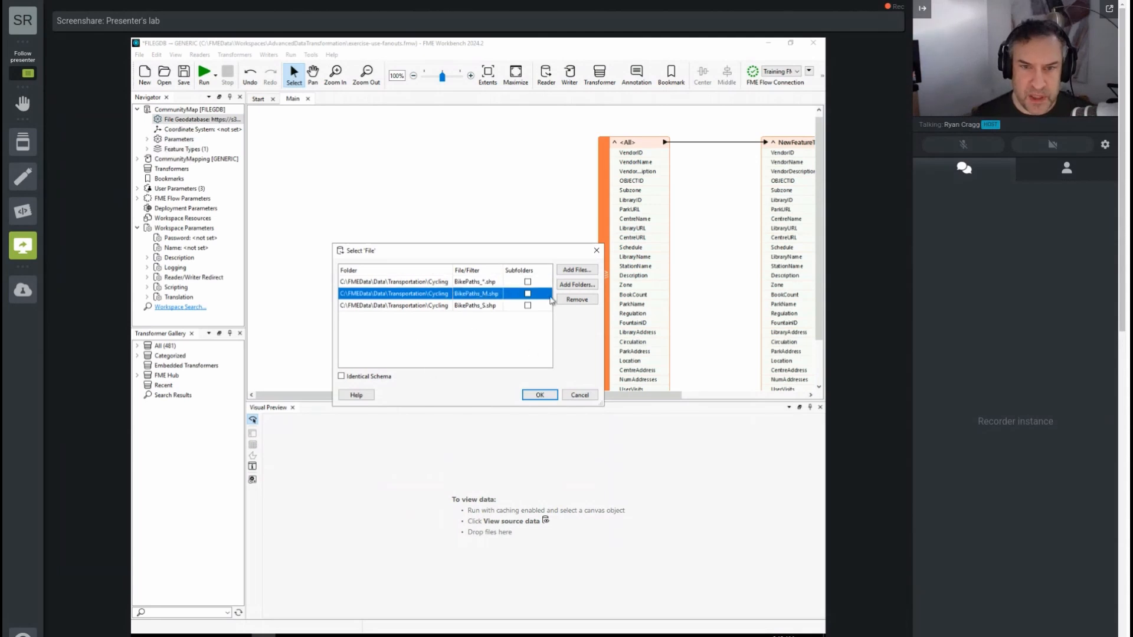
click(577, 300)
click(577, 300)
click(539, 394)
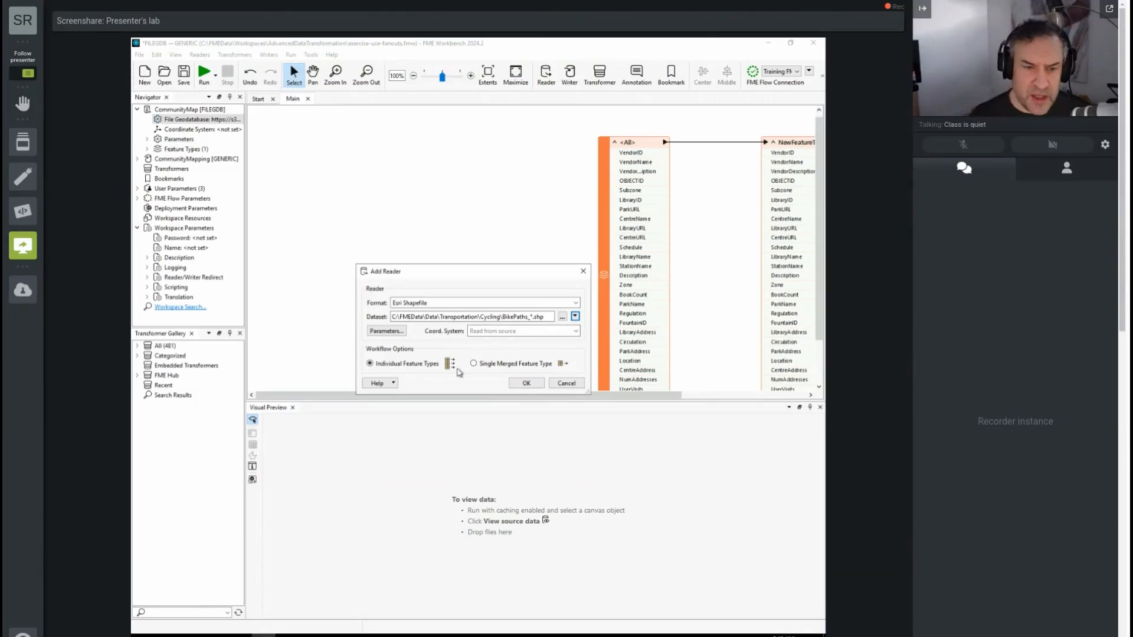
Step: Switch to Firefox, search the web for "glob programming", and read Wikipedia's glob article on wildcards and ranges
click(240, 636)
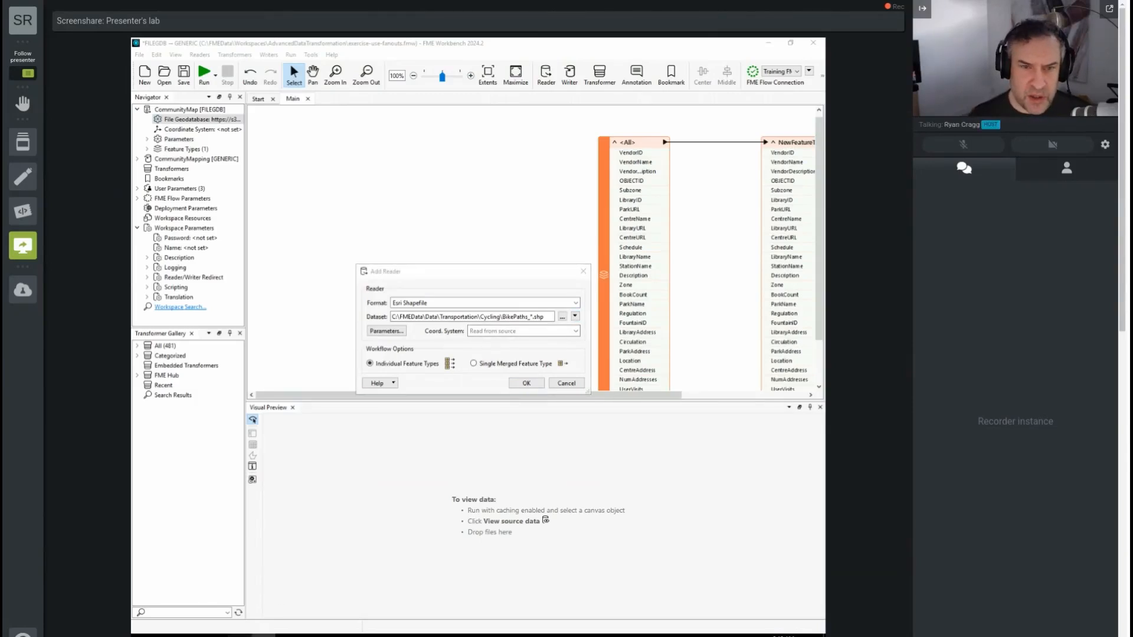
click(498, 52)
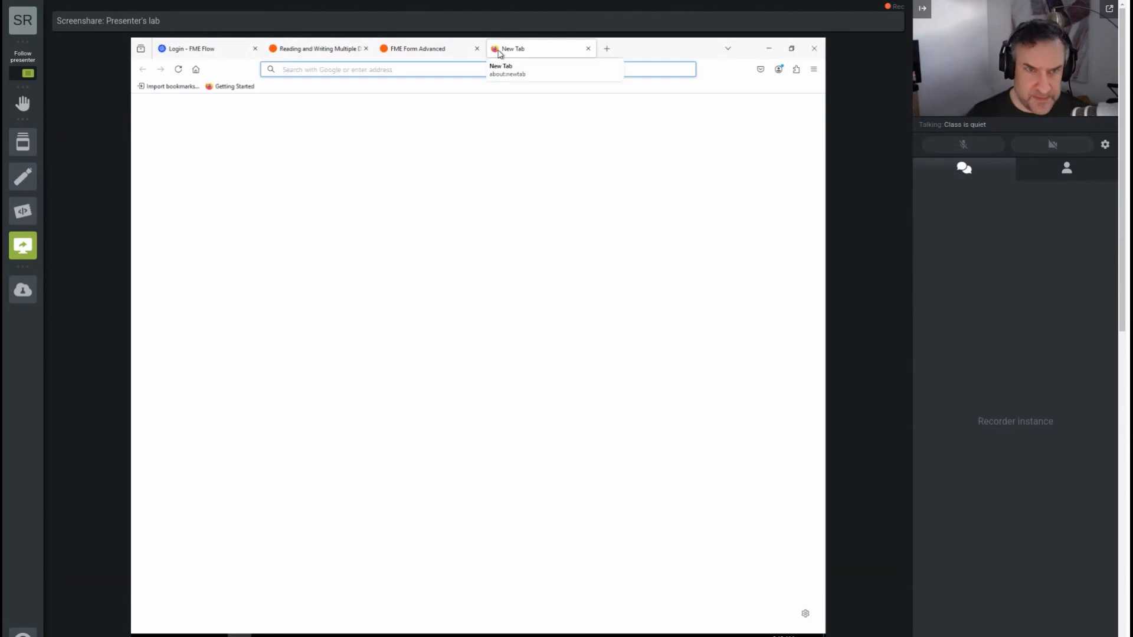
text(glob programming)
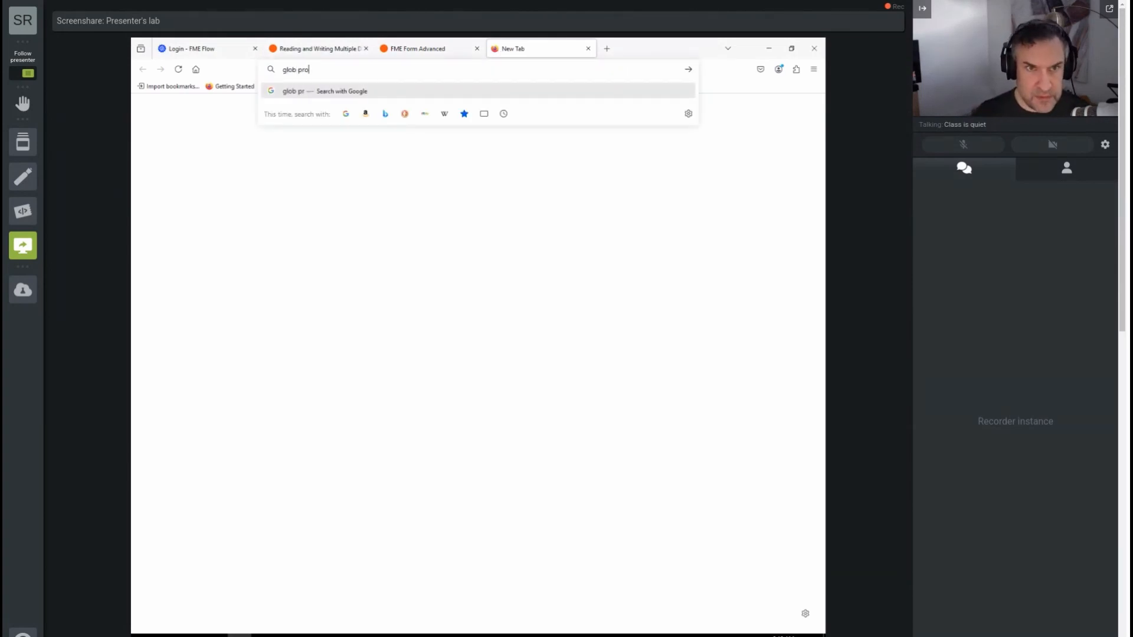
key(Return)
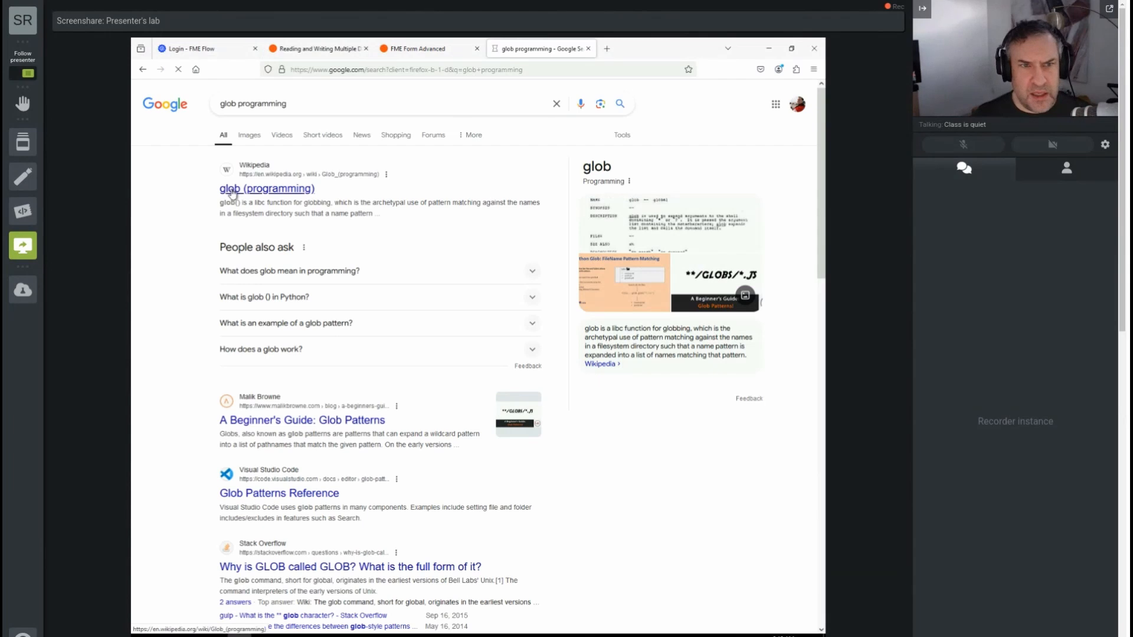
click(233, 190)
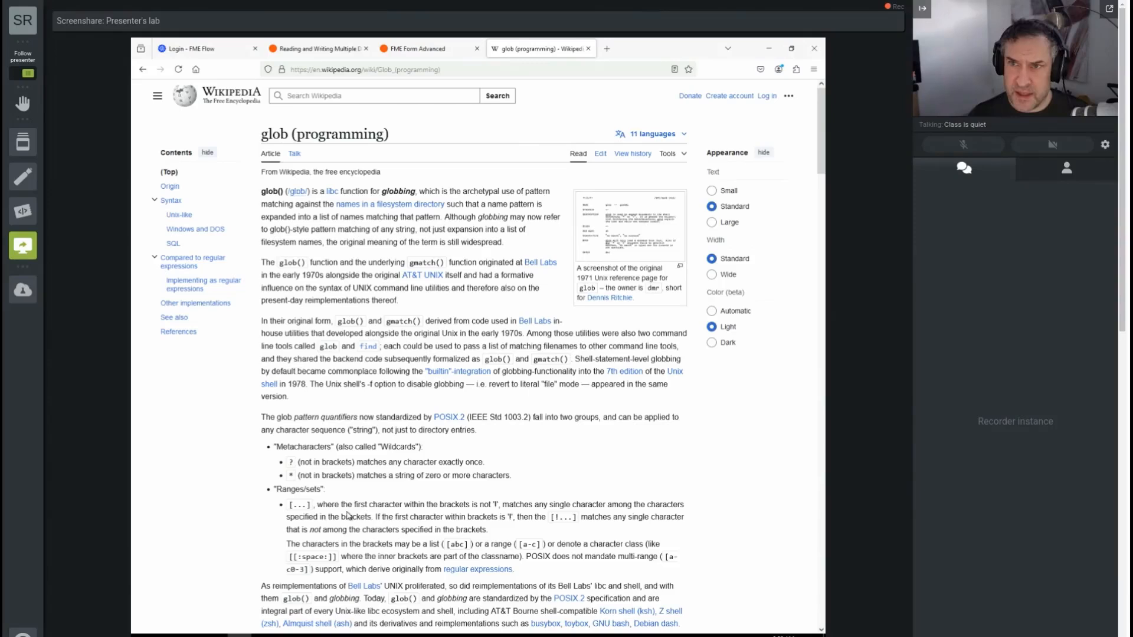
click(336, 52)
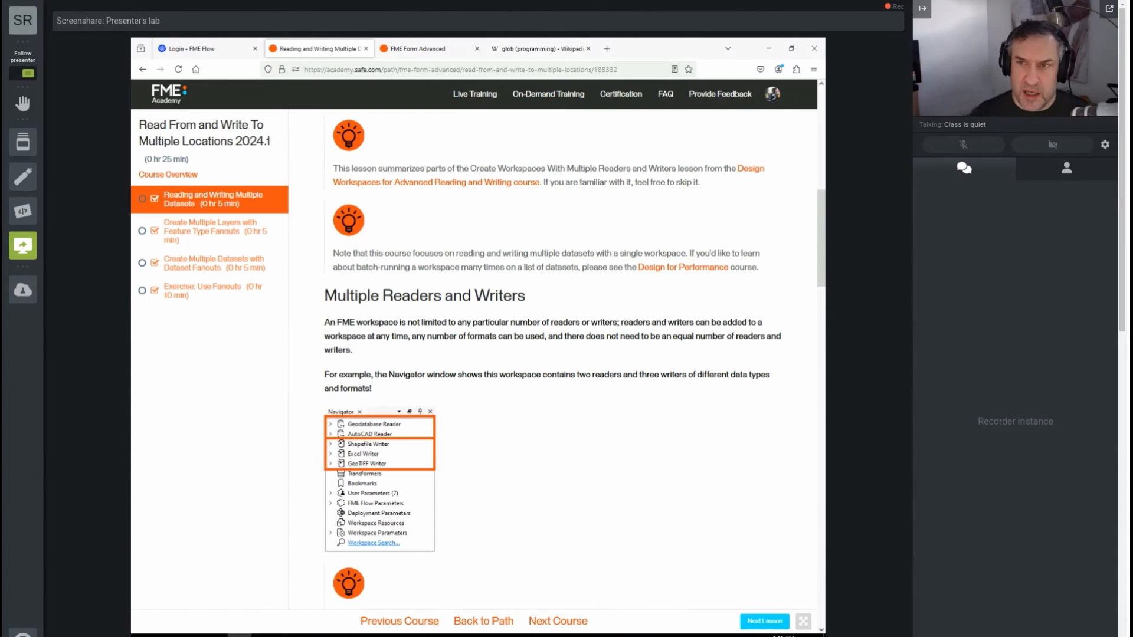
Step: Return to FME Workbench and include subfolders for the BikePaths_*.shp entry in the new reader's dataset
click(263, 636)
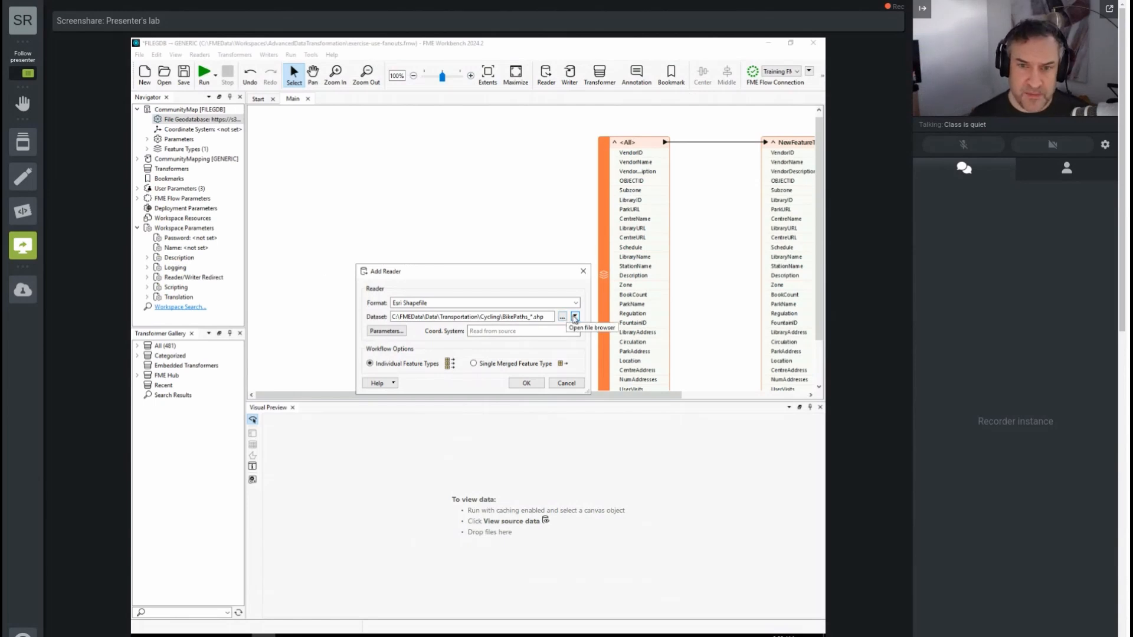
click(575, 318)
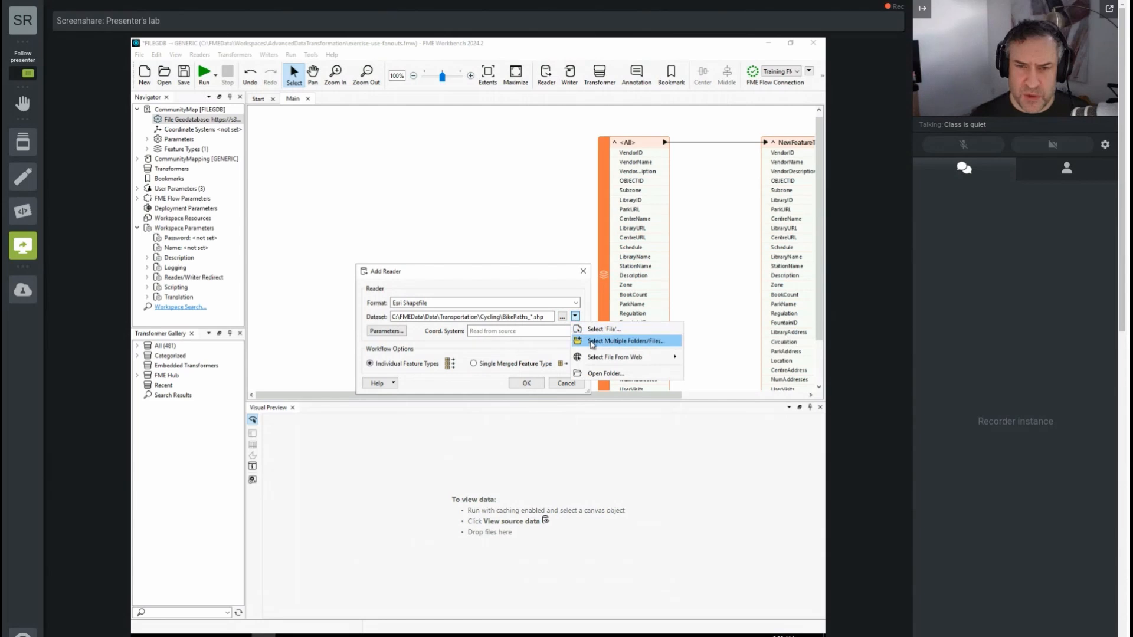
click(592, 342)
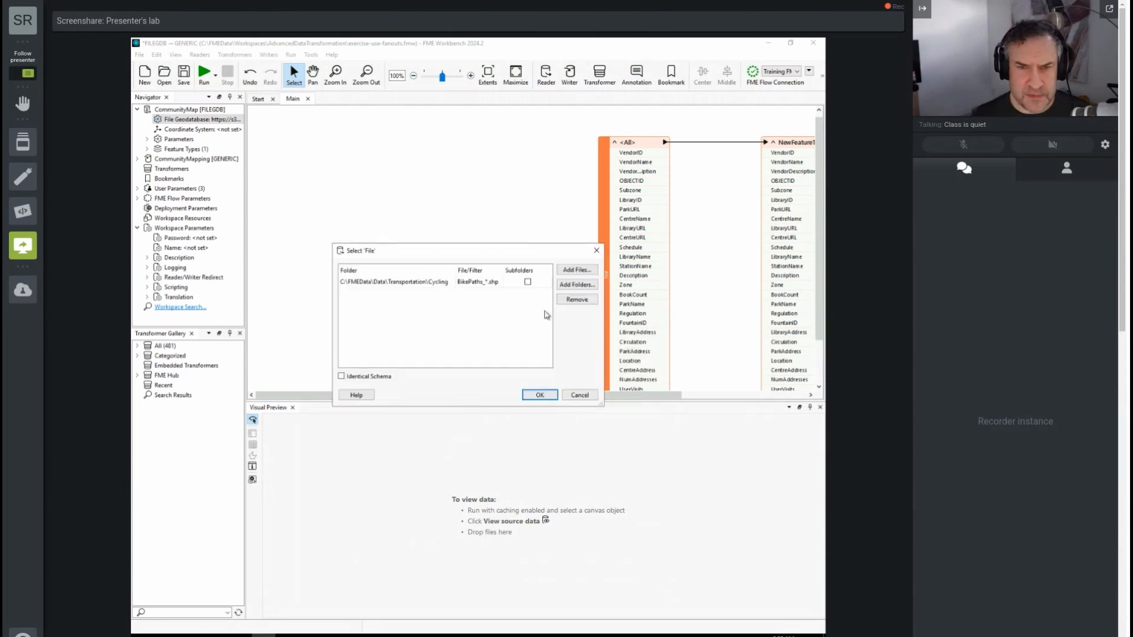
click(529, 283)
click(539, 396)
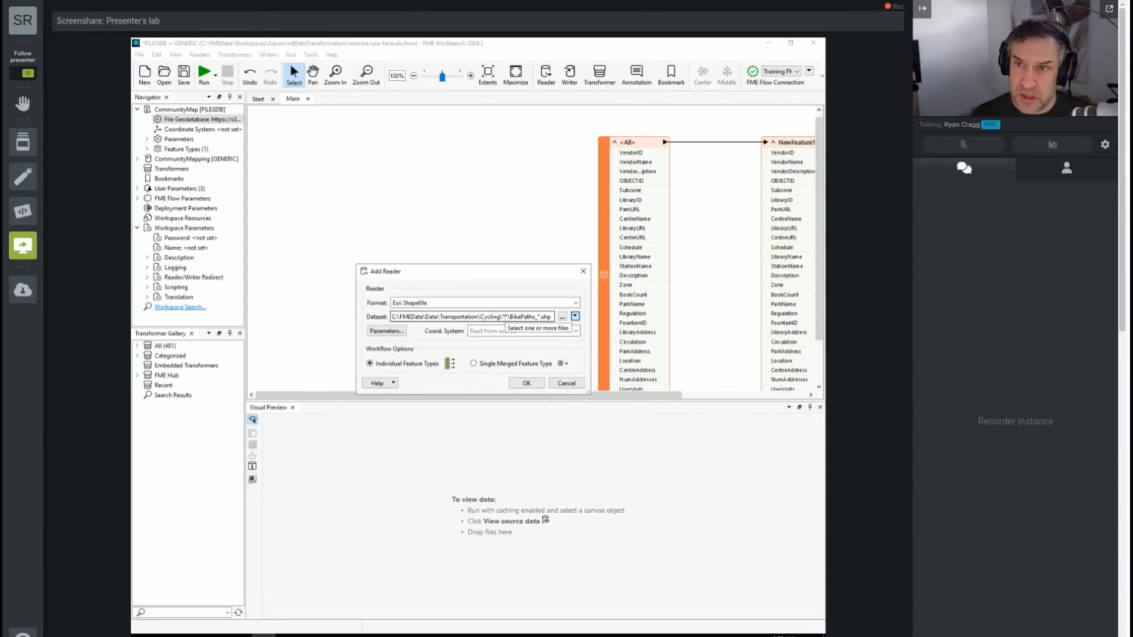
Step: Complete the dataset path as C:\FMEData\Data\Transportation\Cycling\**\BikePaths_*.shp and add the Shapefile reader with feature types BikePaths_L, BikePaths_M and BikePaths_S
text(*)
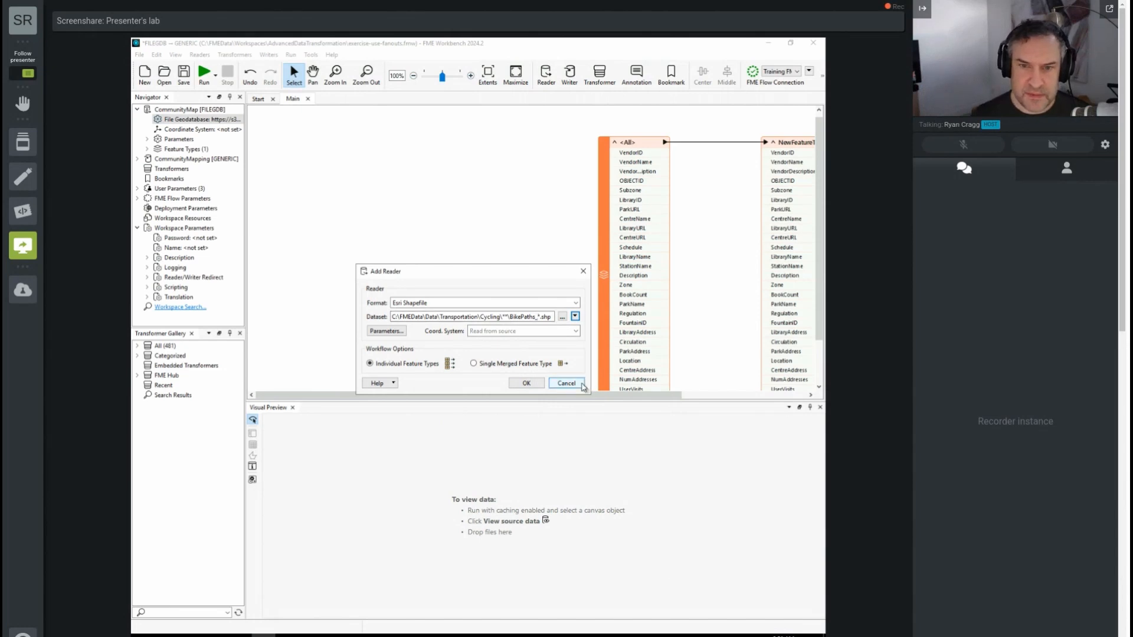
click(531, 384)
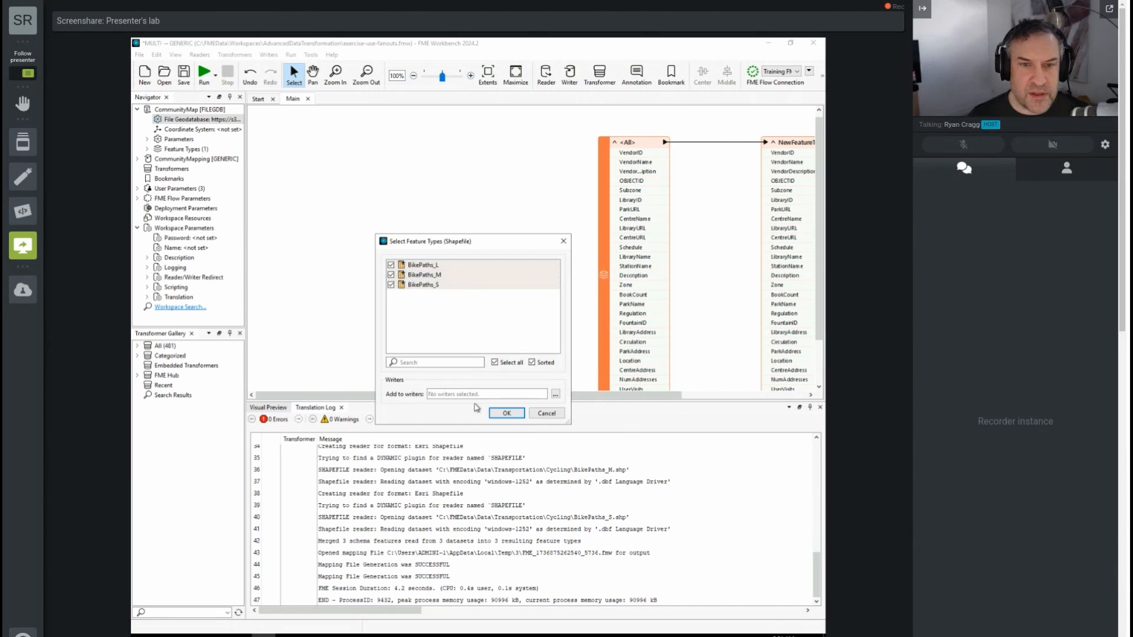
click(506, 414)
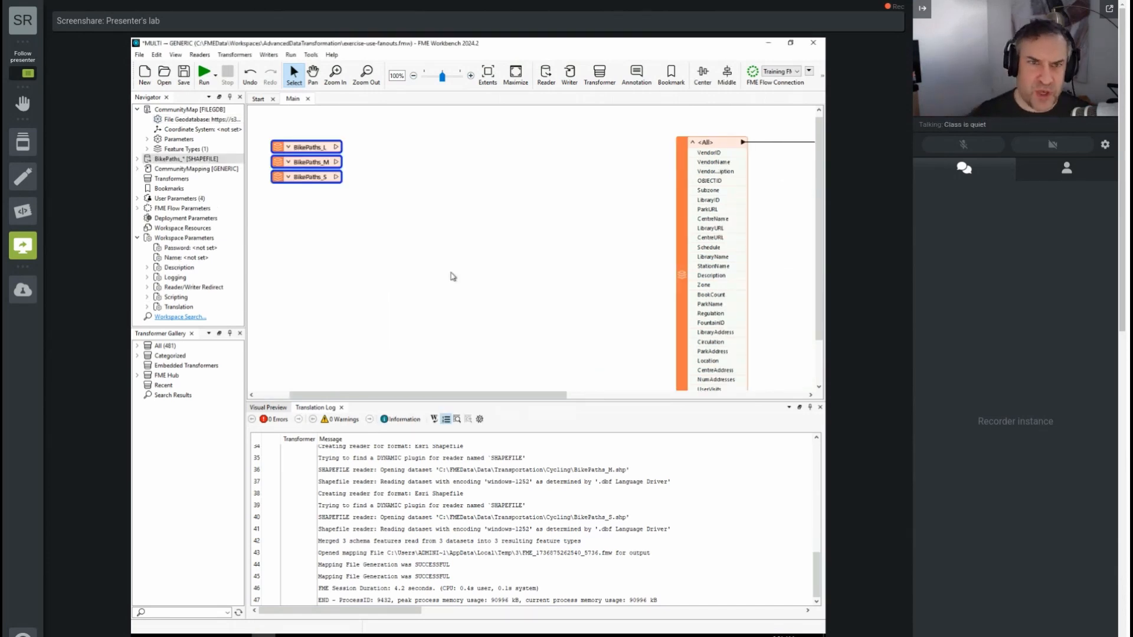
Step: Turn the BikePaths_L feature type into a merge feature type with the merge filter BikePaths*
click(315, 147)
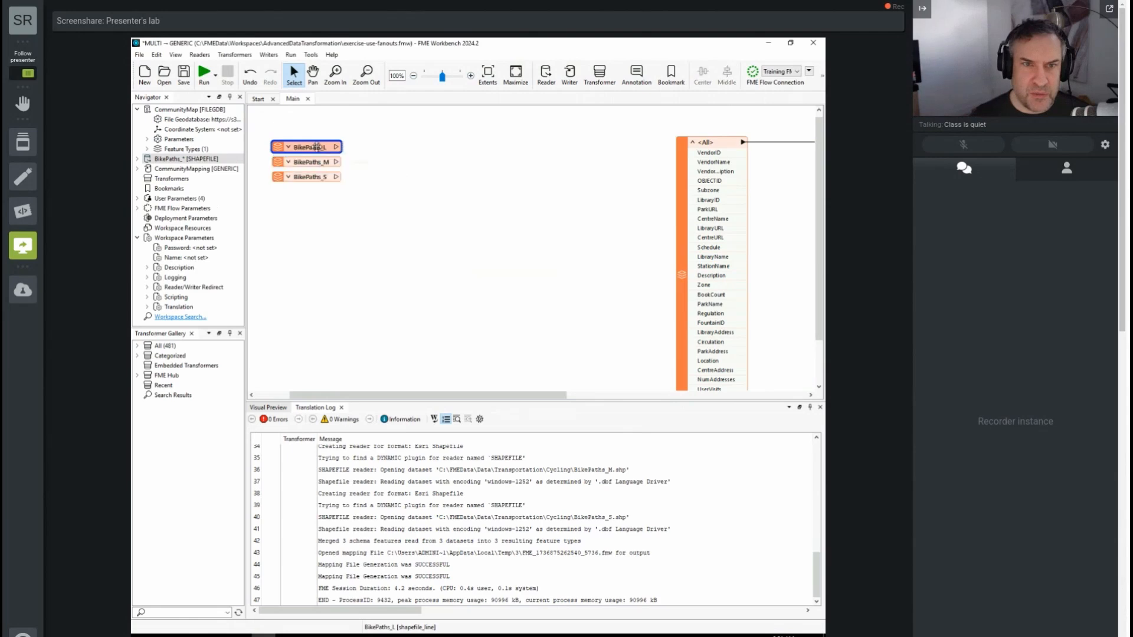
double_click(316, 147)
click(383, 329)
text(BikePaths*)
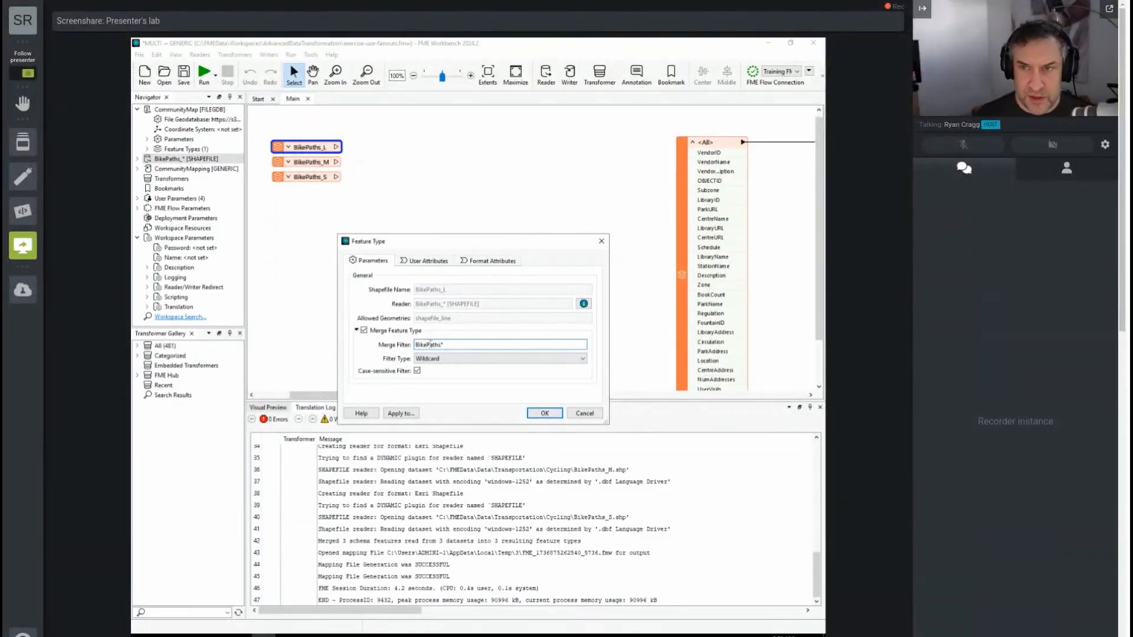
click(544, 413)
Step: Delete the BikePaths_M and BikePaths_S feature types from the canvas and widen the merged feature type to show its full name
click(323, 167)
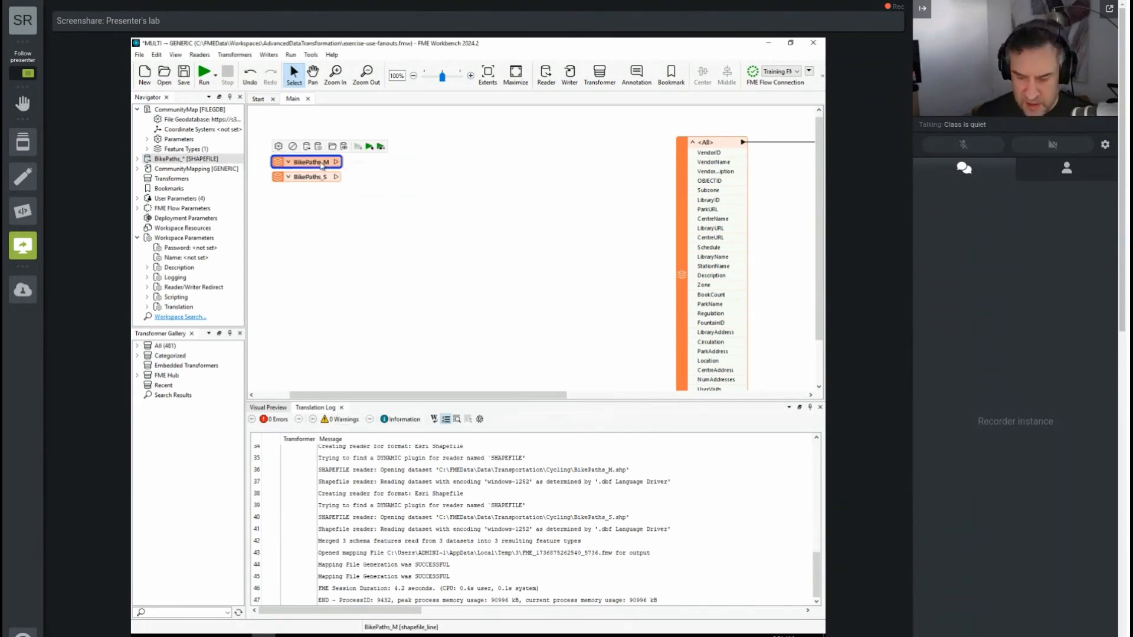
key(Delete)
click(319, 177)
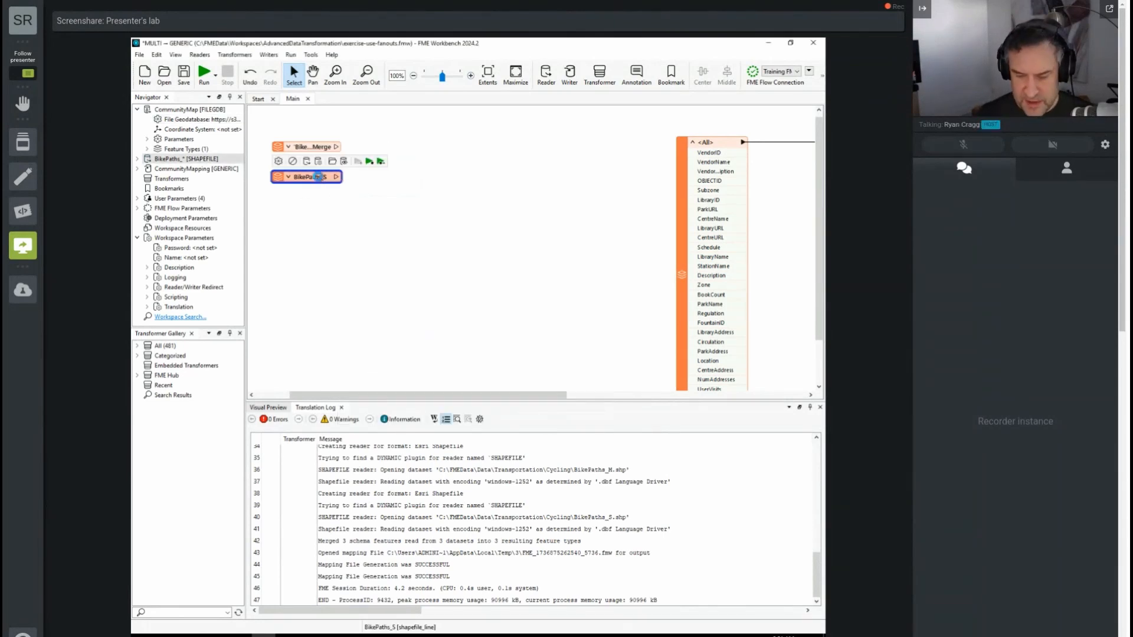
key(Delete)
drag(341, 146, 394, 145)
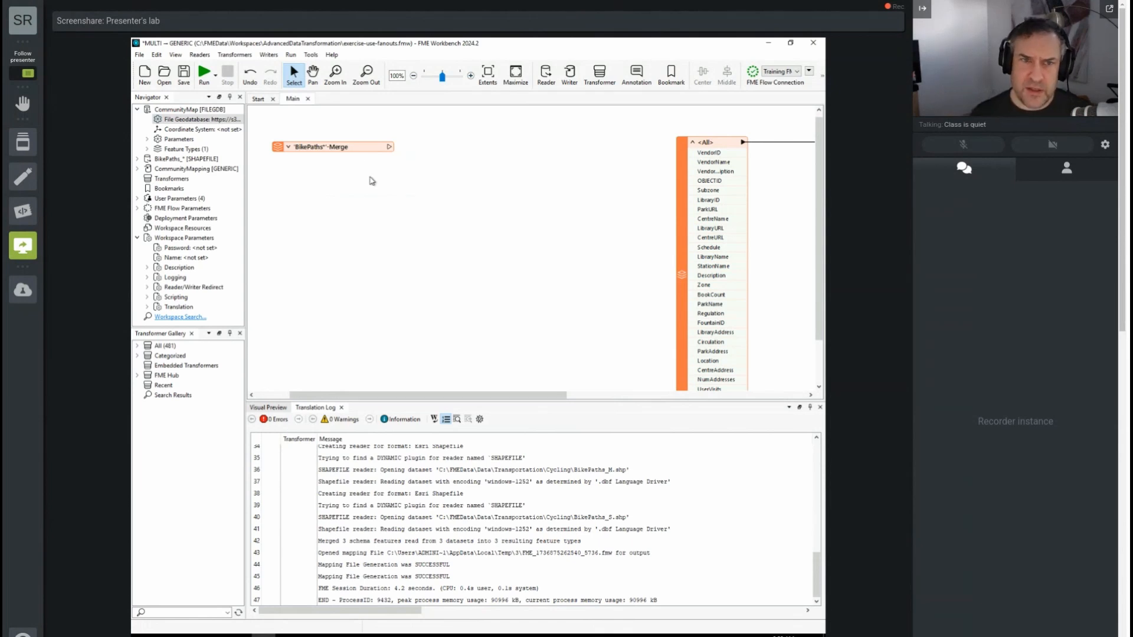
click(358, 148)
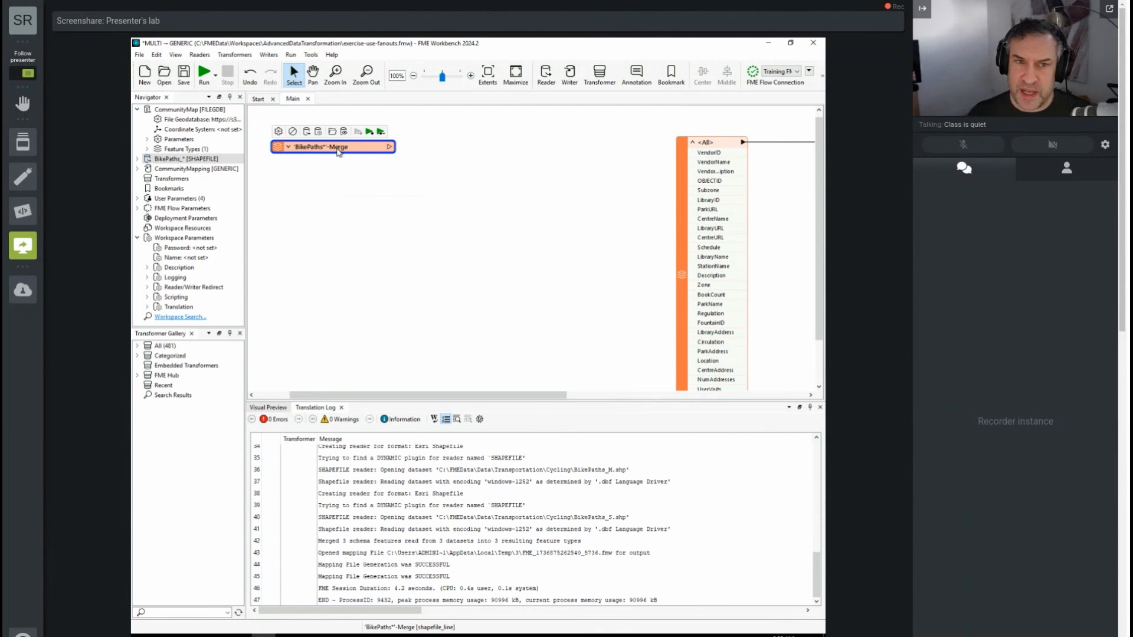
mouse_move(338, 152)
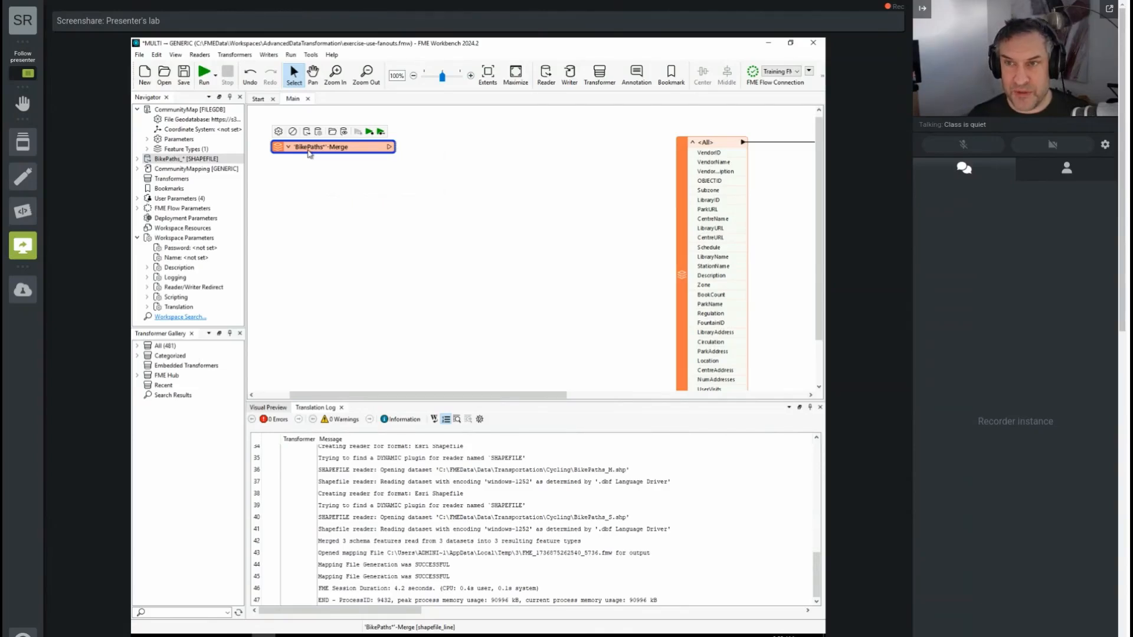
Step: Start adding a Directory and File Pathnames reader, found by searching for "path" from the canvas
click(315, 164)
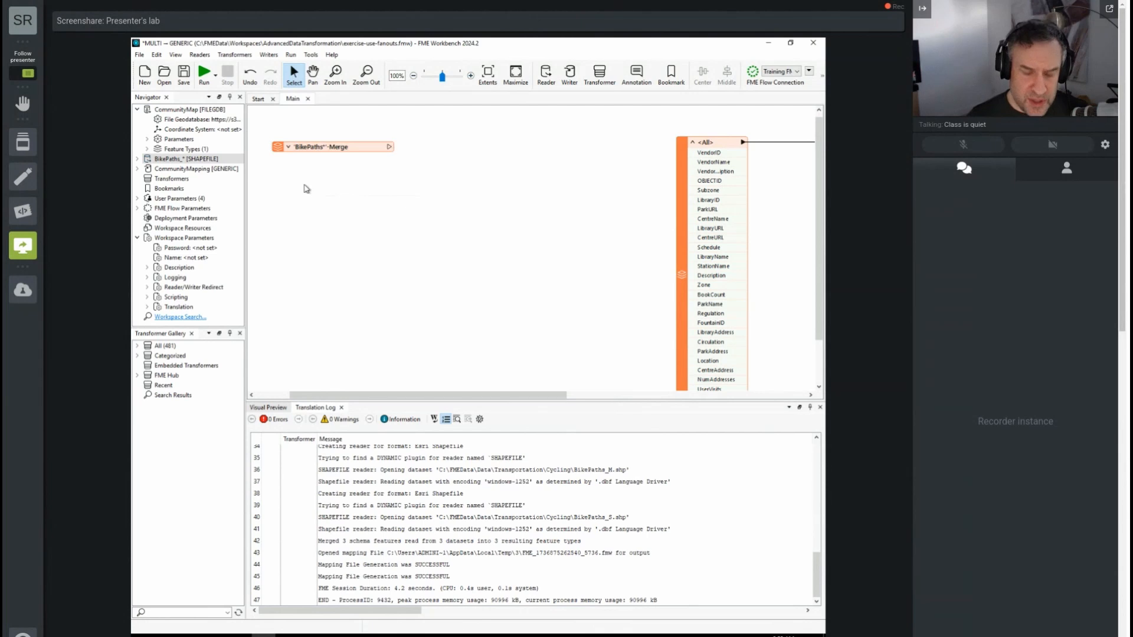
text(path)
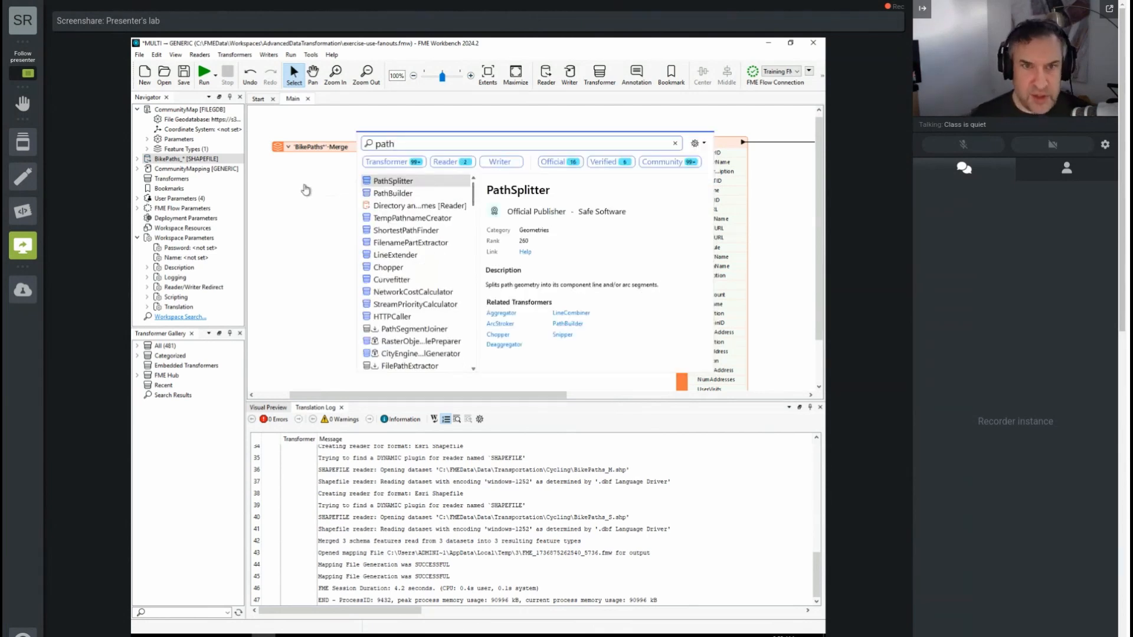
key(Down)
key(Down)
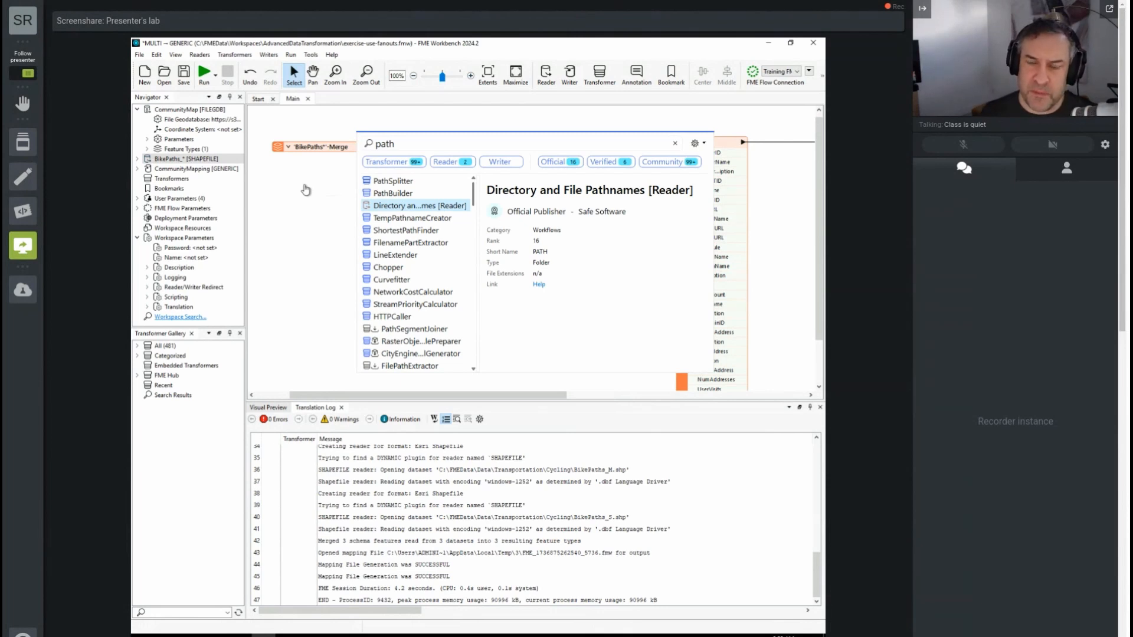
key(Return)
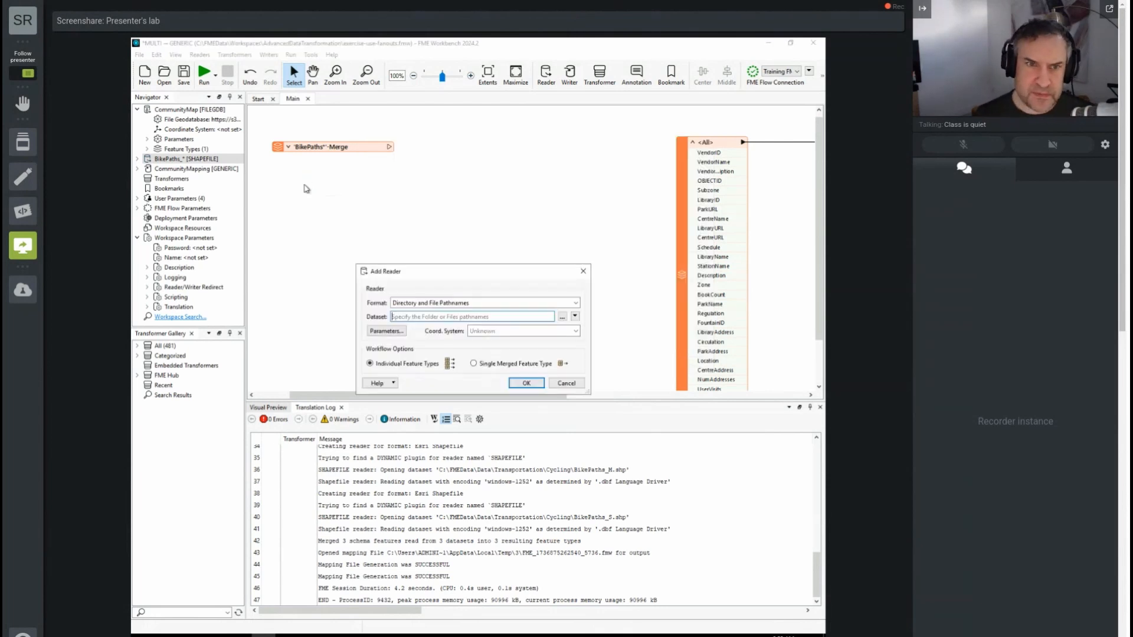
Step: Set the reader's dataset to the folder C:\FMEData\Data\Transportation\Cycling\ with subfolders included
click(576, 317)
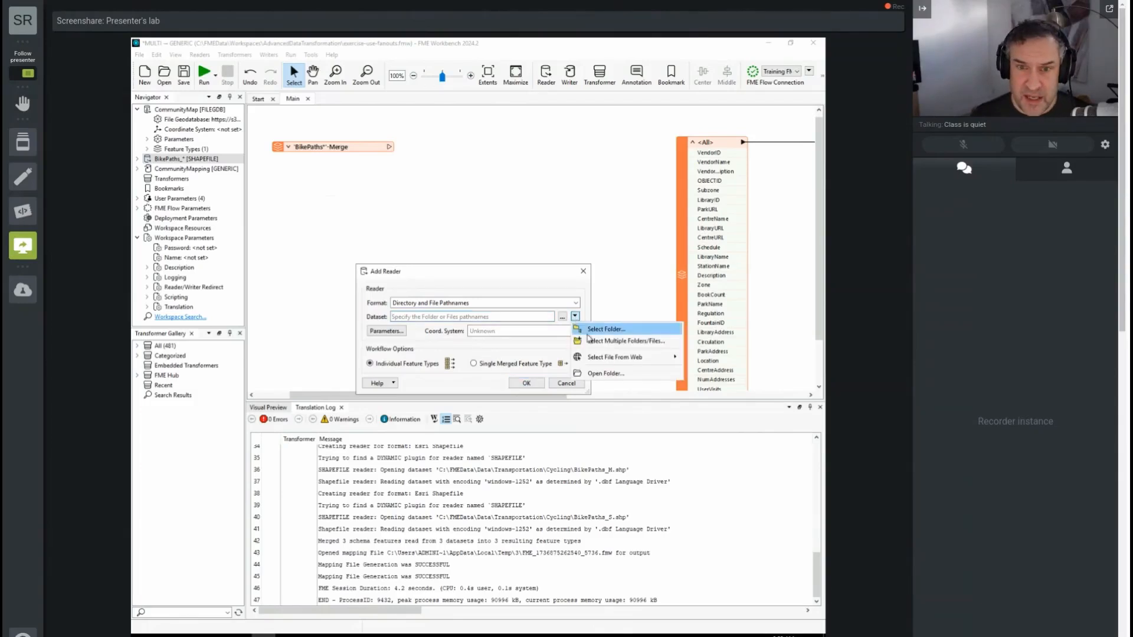
click(591, 342)
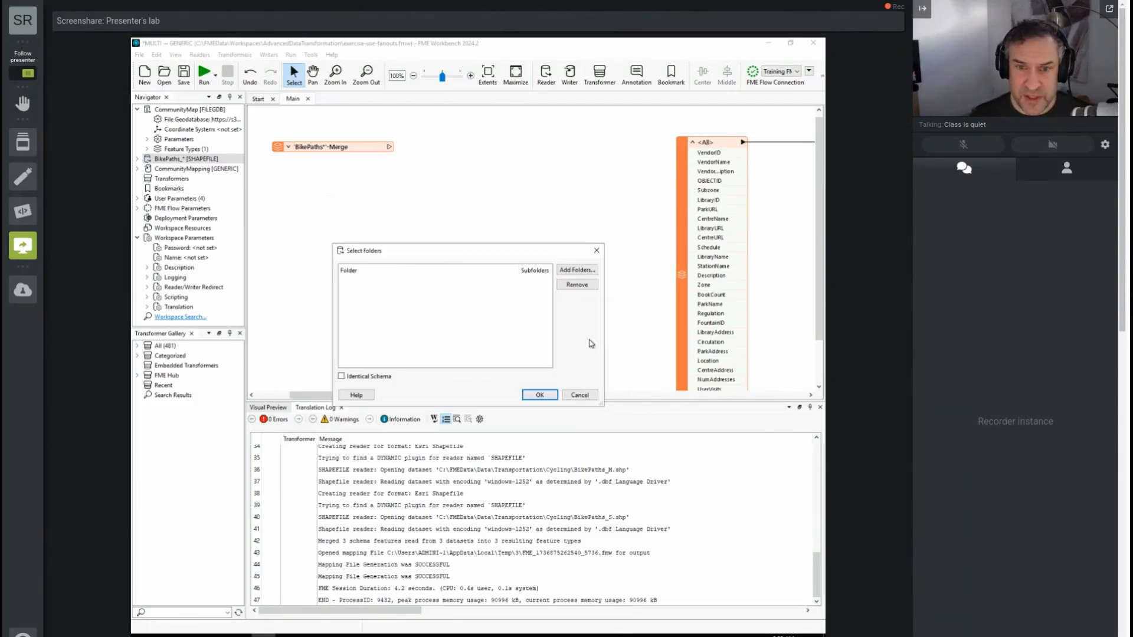
click(564, 272)
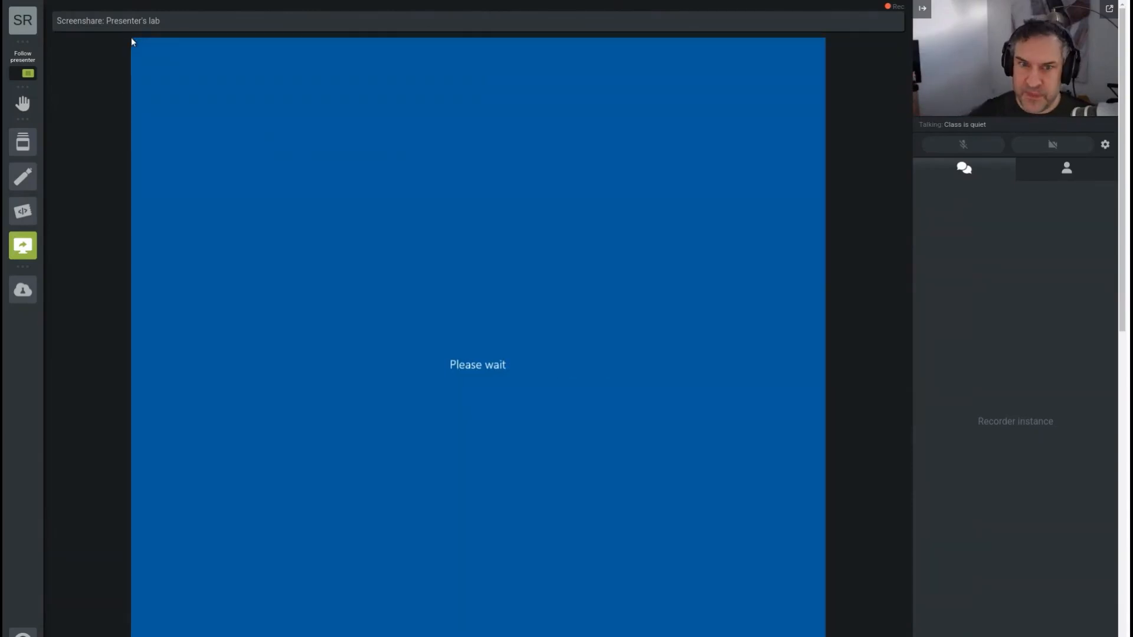
click(748, 599)
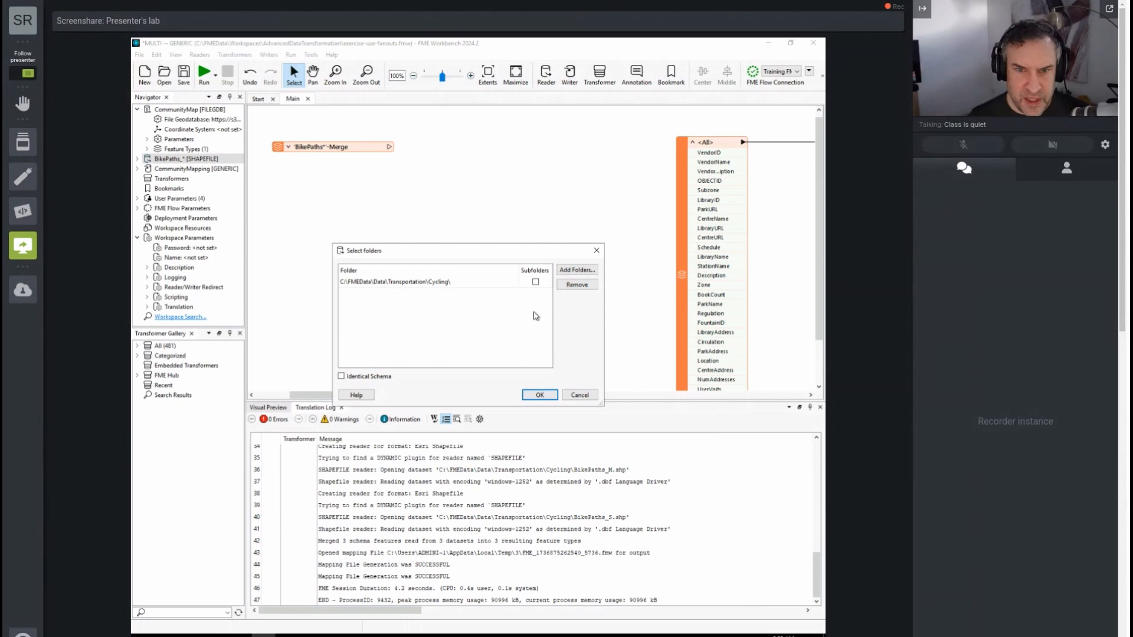
click(535, 284)
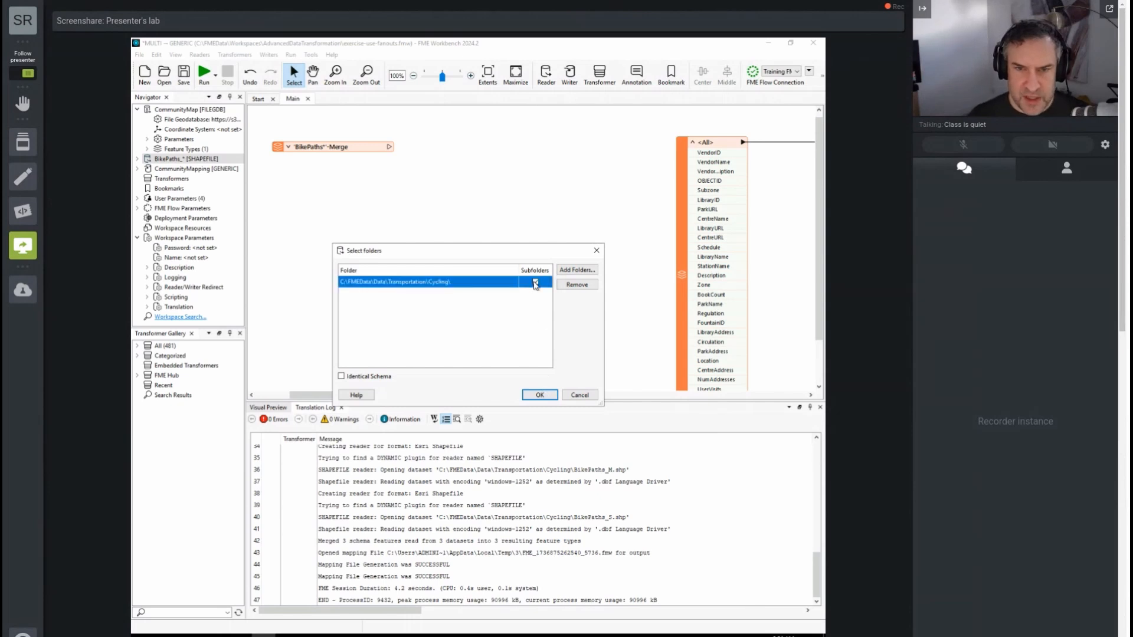
click(540, 395)
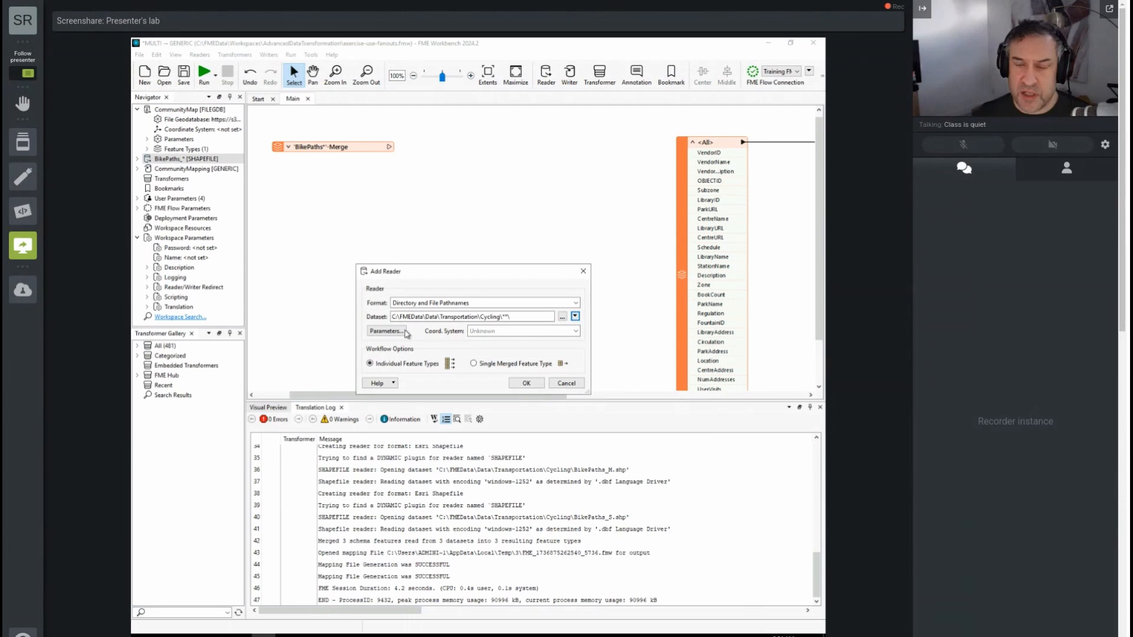
Step: Set the reader's path filter to *.shp and add the Directory and File Pathnames reader to the workspace
click(387, 331)
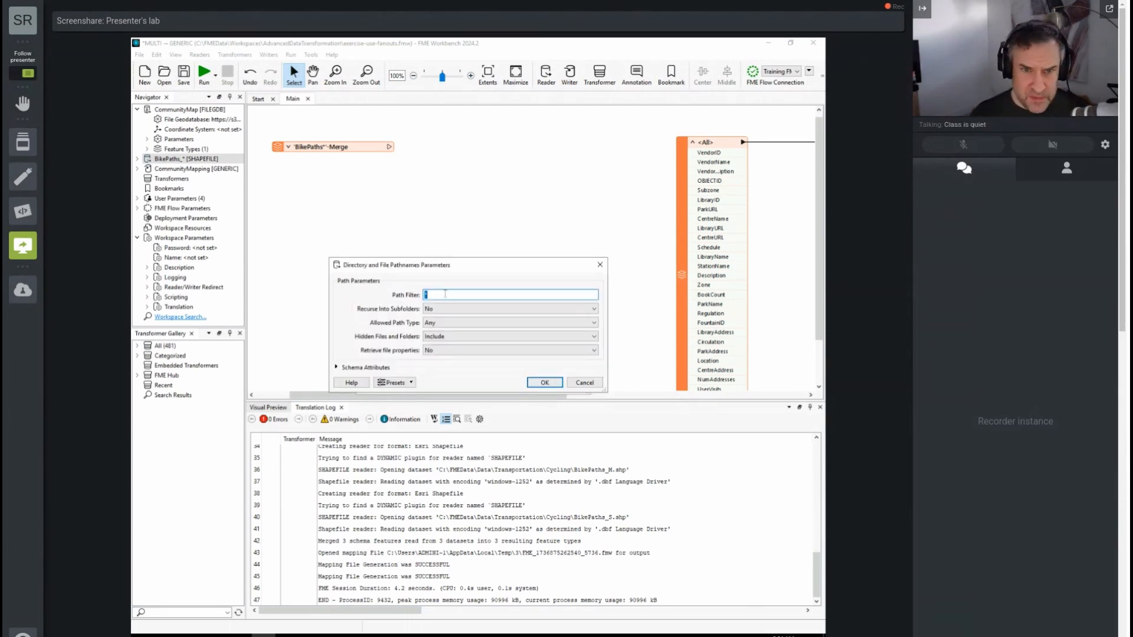
click(444, 293)
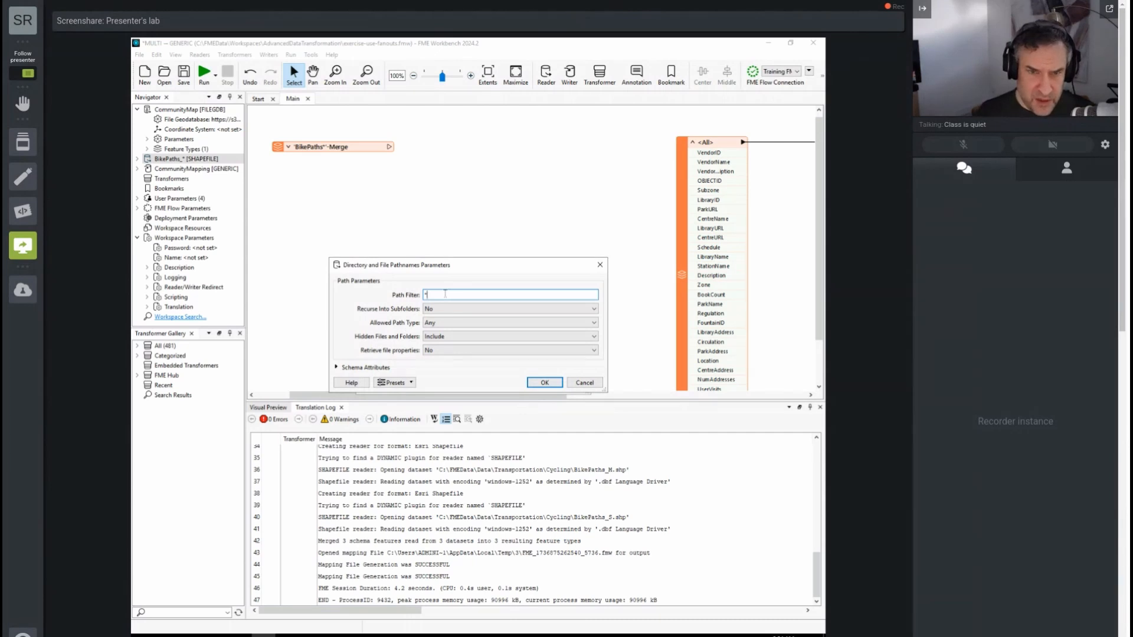
text(.shp)
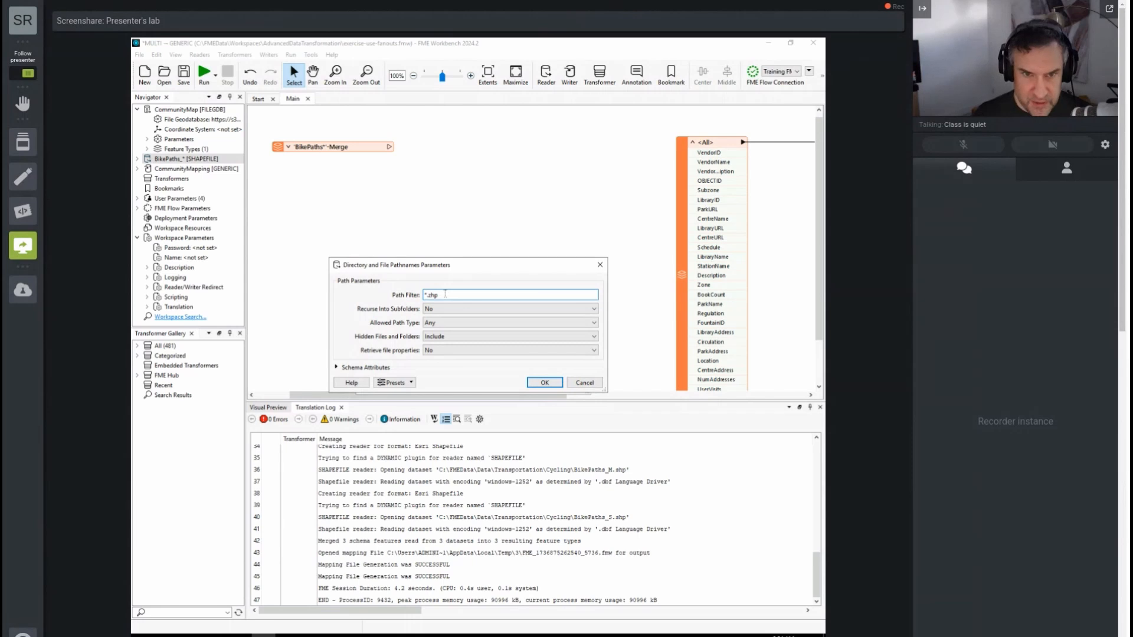
key(BackSpace)
key(BackSpace)
key(BackSpace)
key(BackSpace)
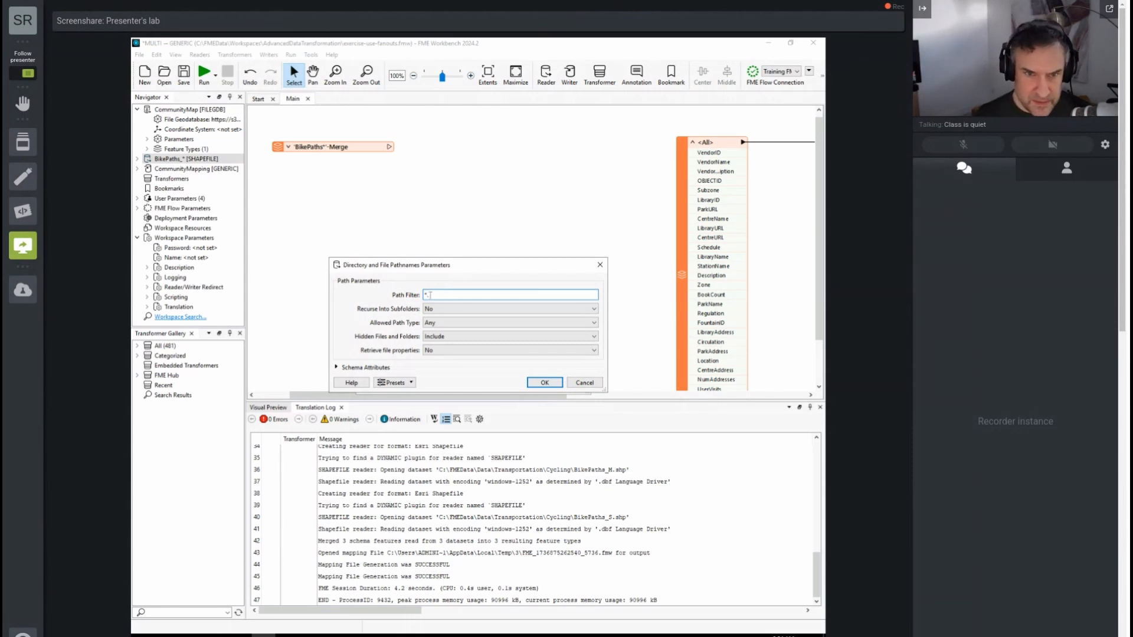
text(.shp)
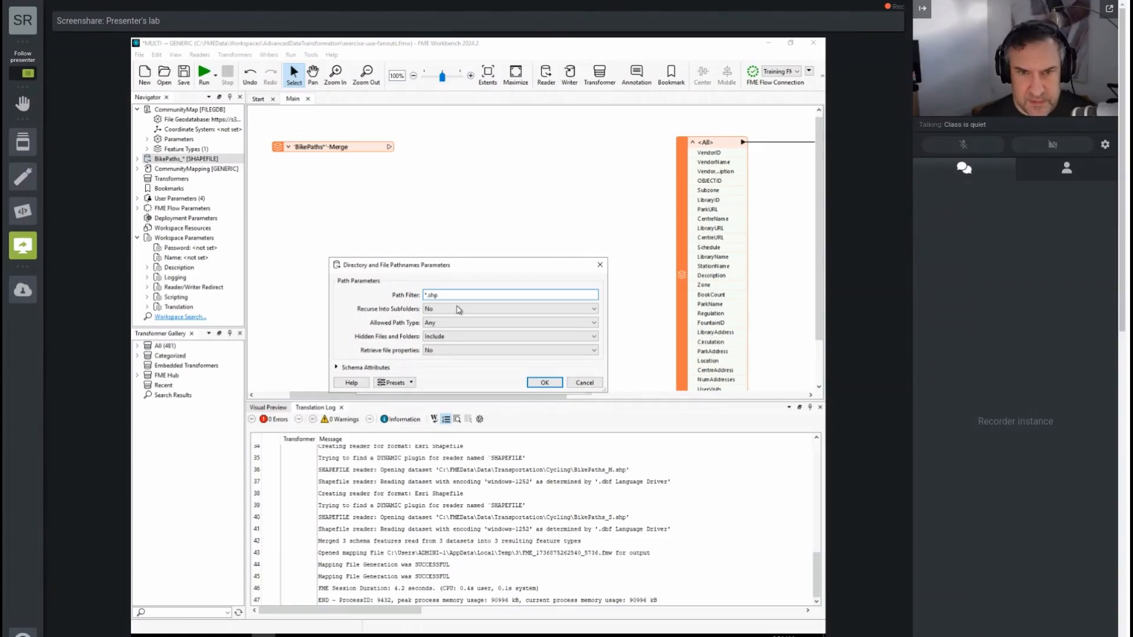
click(544, 383)
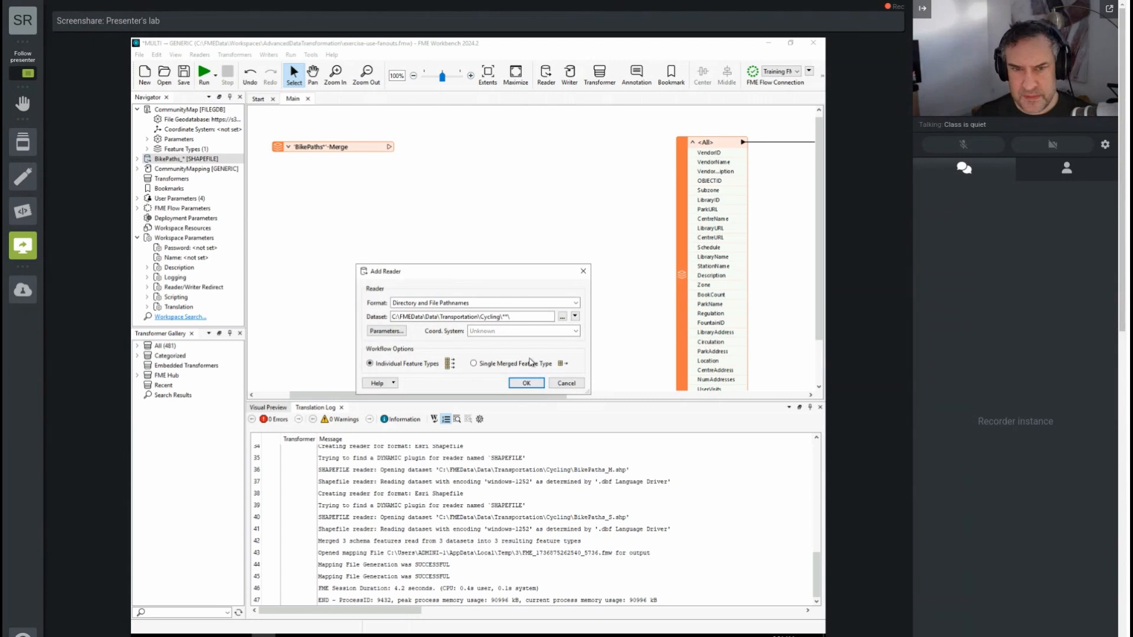
click(528, 383)
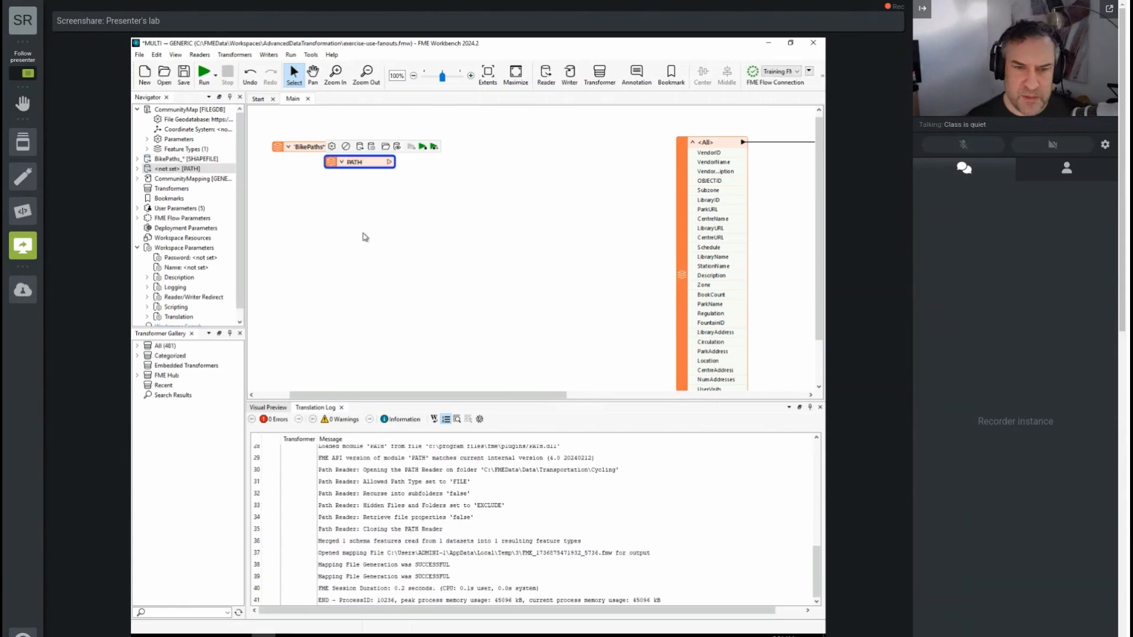
Step: Move the PATH feature type lower on the canvas and connect a WorkspaceRunner transformer, placed up and to its right
drag(371, 167, 360, 225)
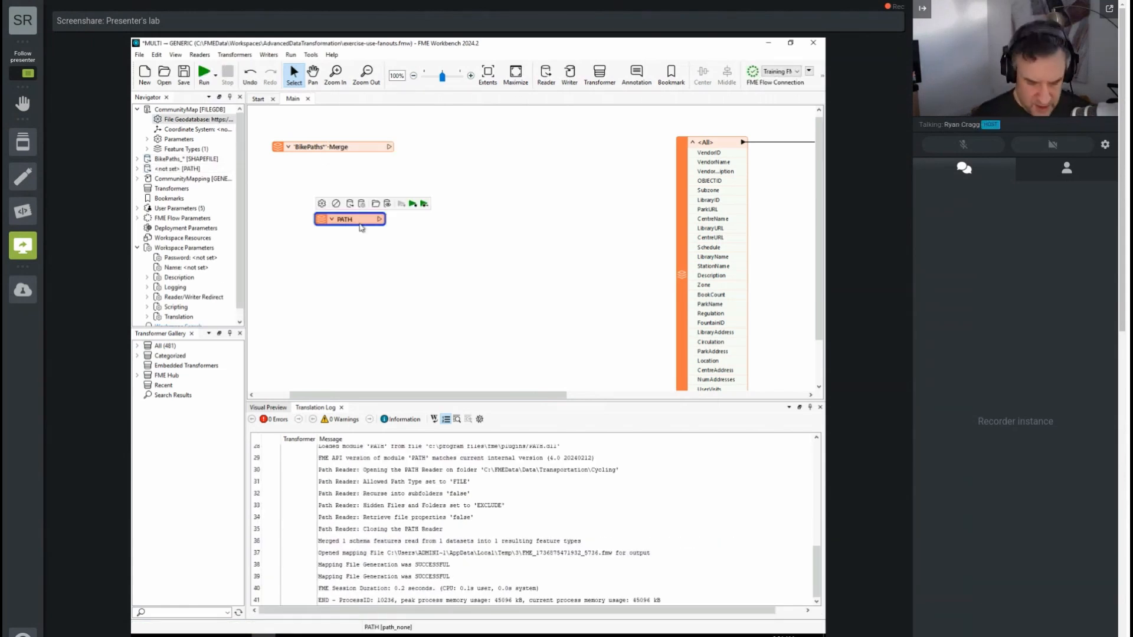
text(work)
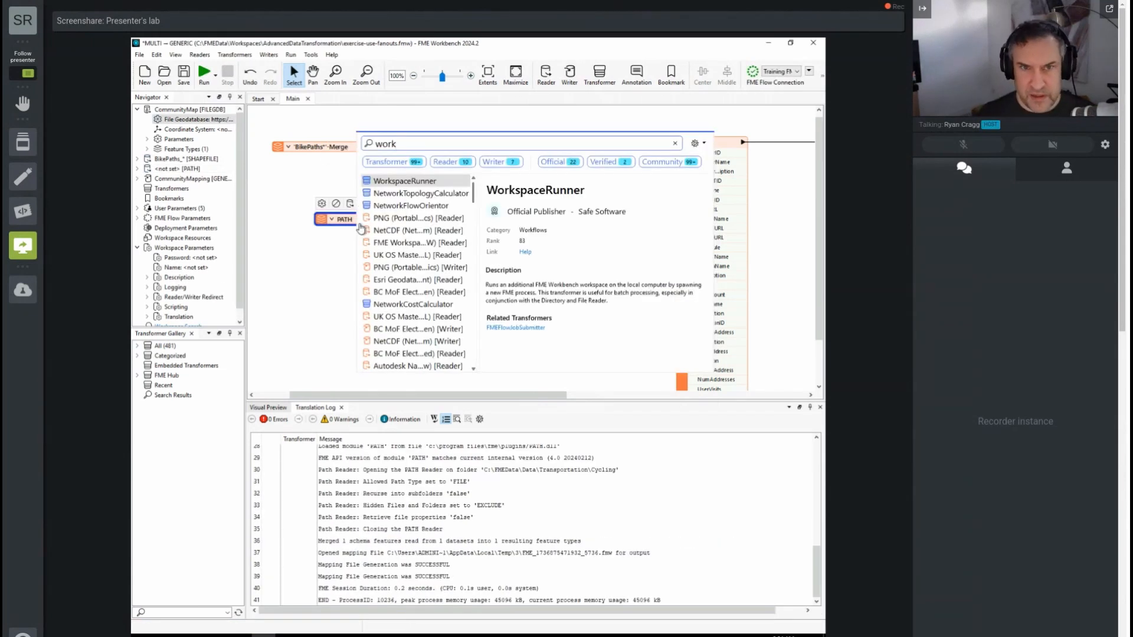
key(Return)
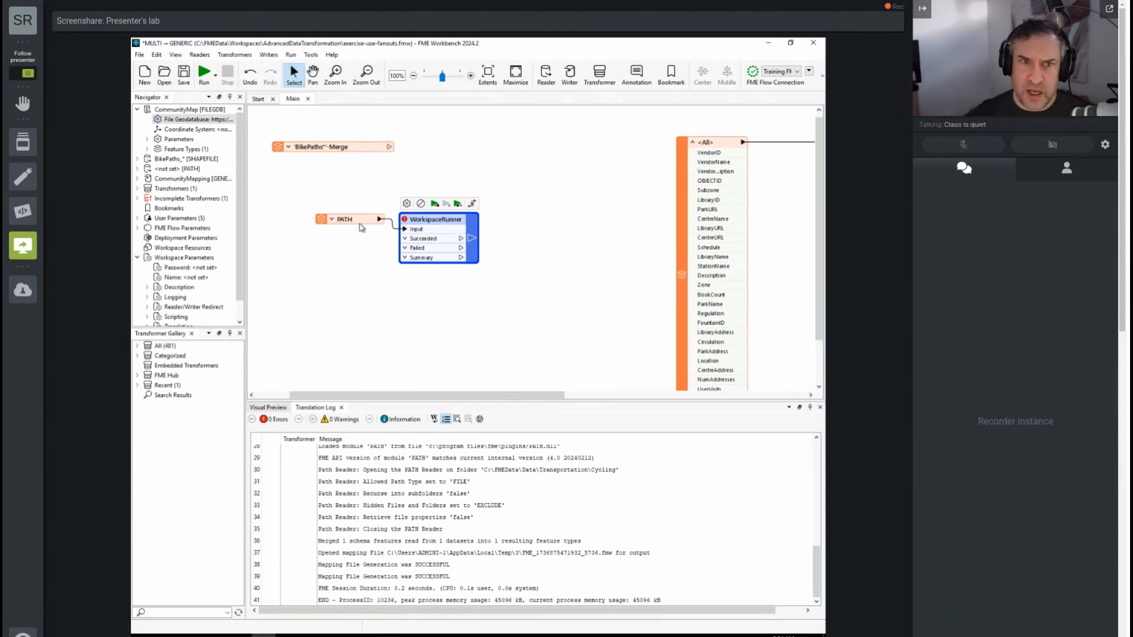
click(360, 222)
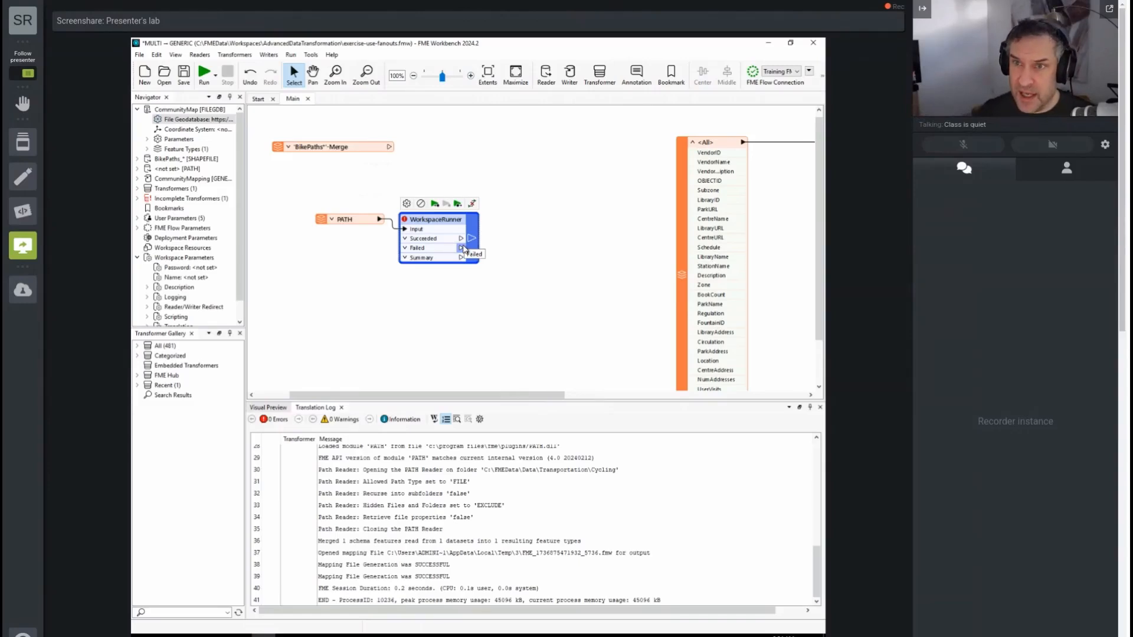
drag(454, 223, 498, 185)
Step: Connect an FMEFlowJobSubmitter transformer to the PATH feature type as well, placed below the WorkspaceRunner
click(360, 223)
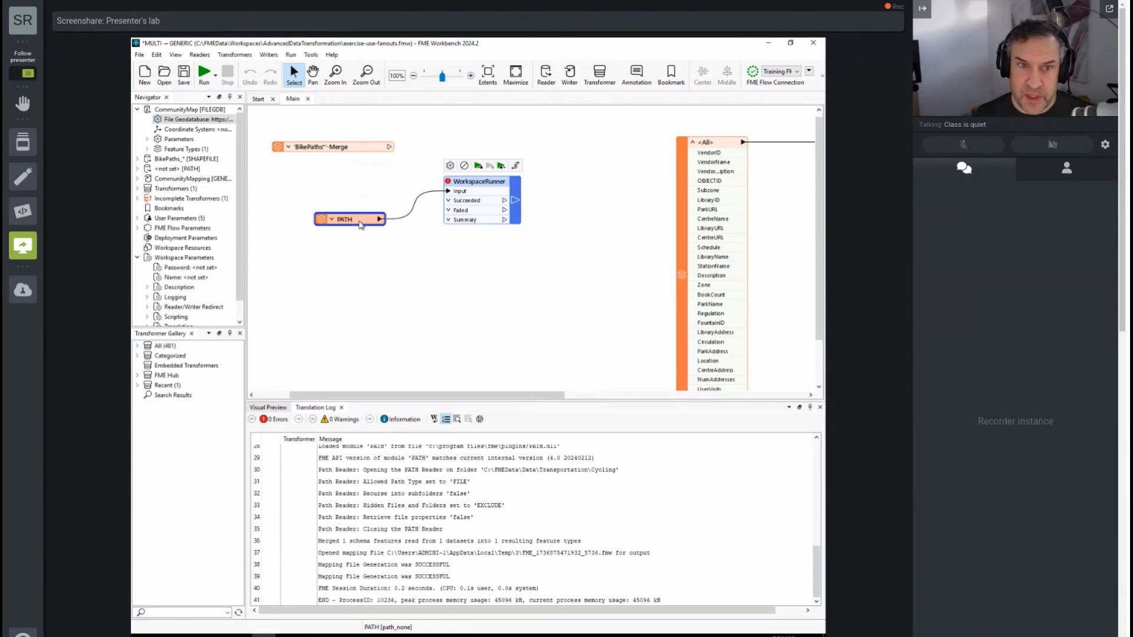
text(fme)
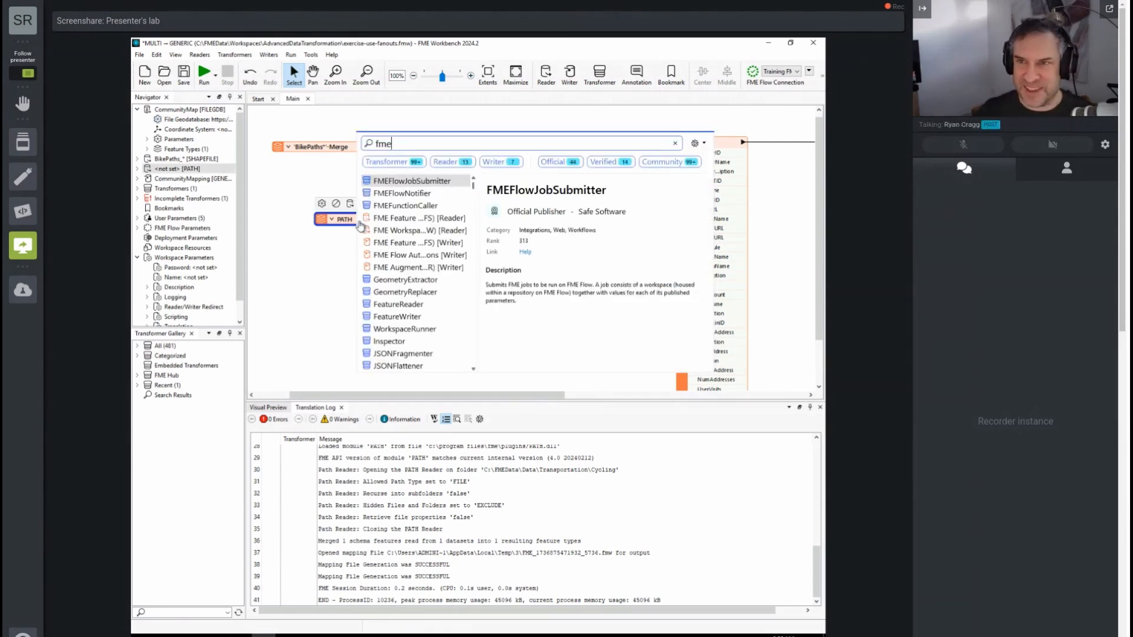
key(Return)
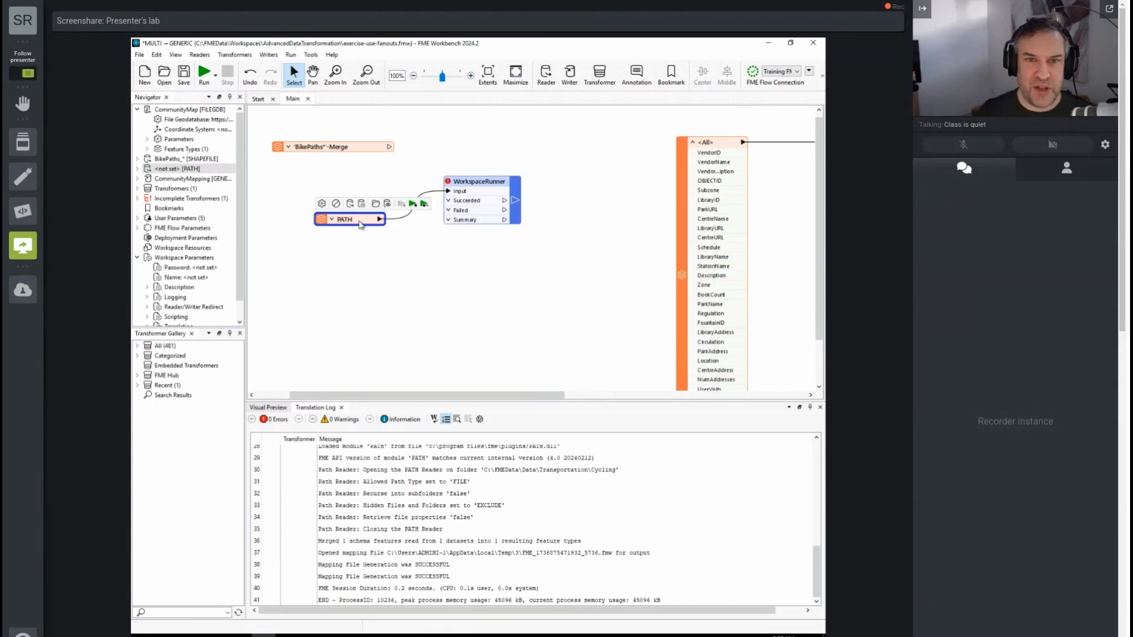
drag(449, 237, 463, 260)
mouse_move(463, 260)
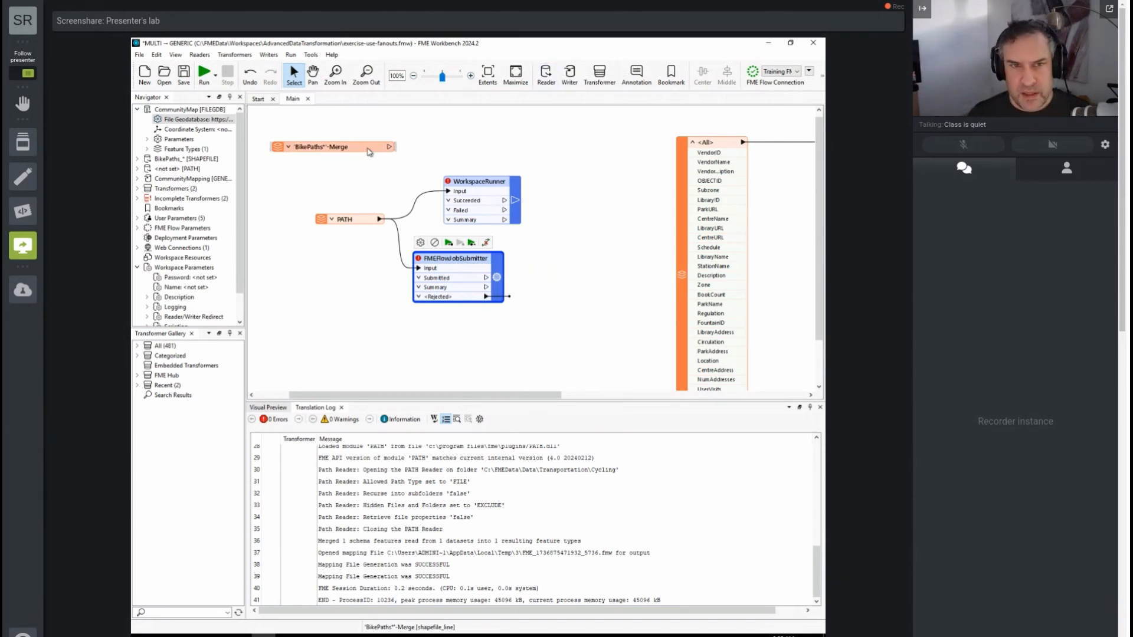
mouse_move(369, 152)
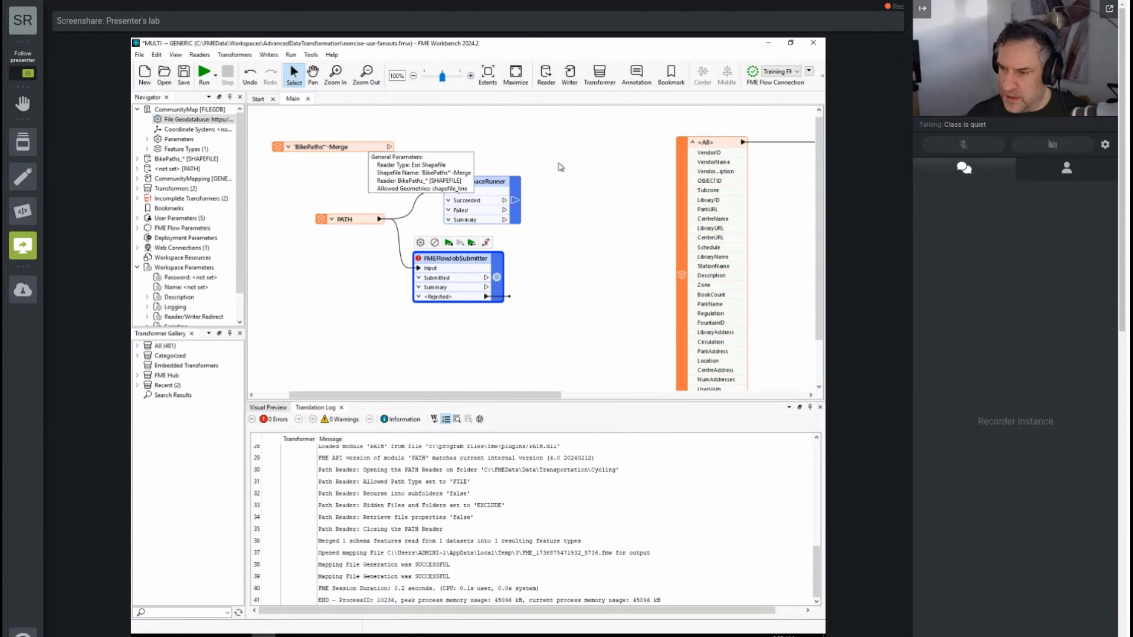